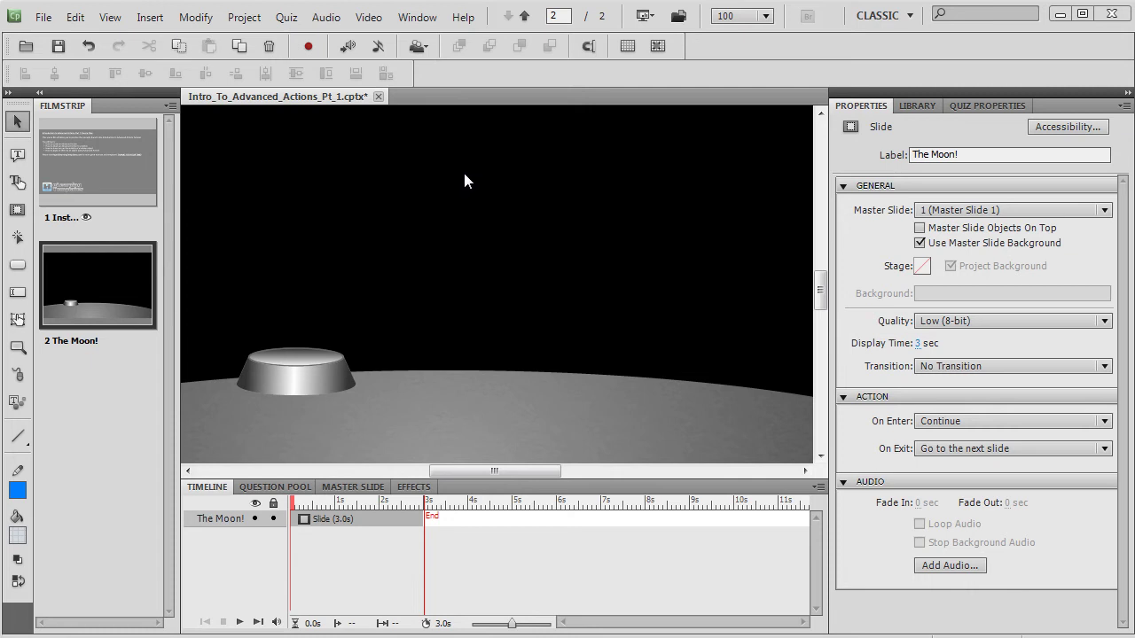
Drag rocket_a.png from the Library onto the launch pad of the Moon slide.
click(926, 106)
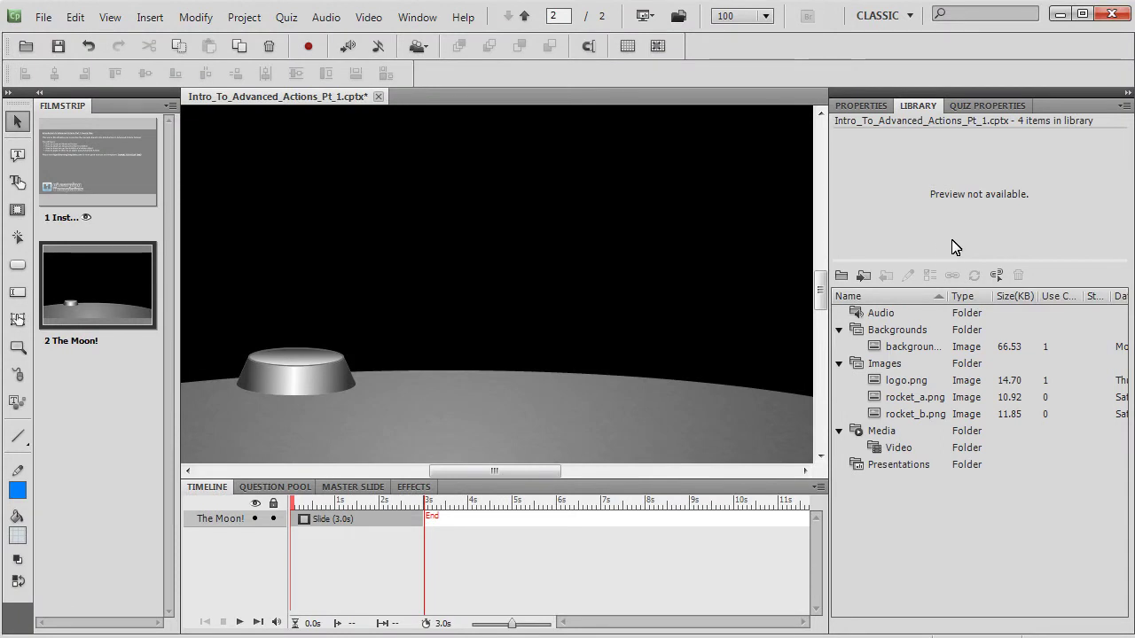
click(898, 399)
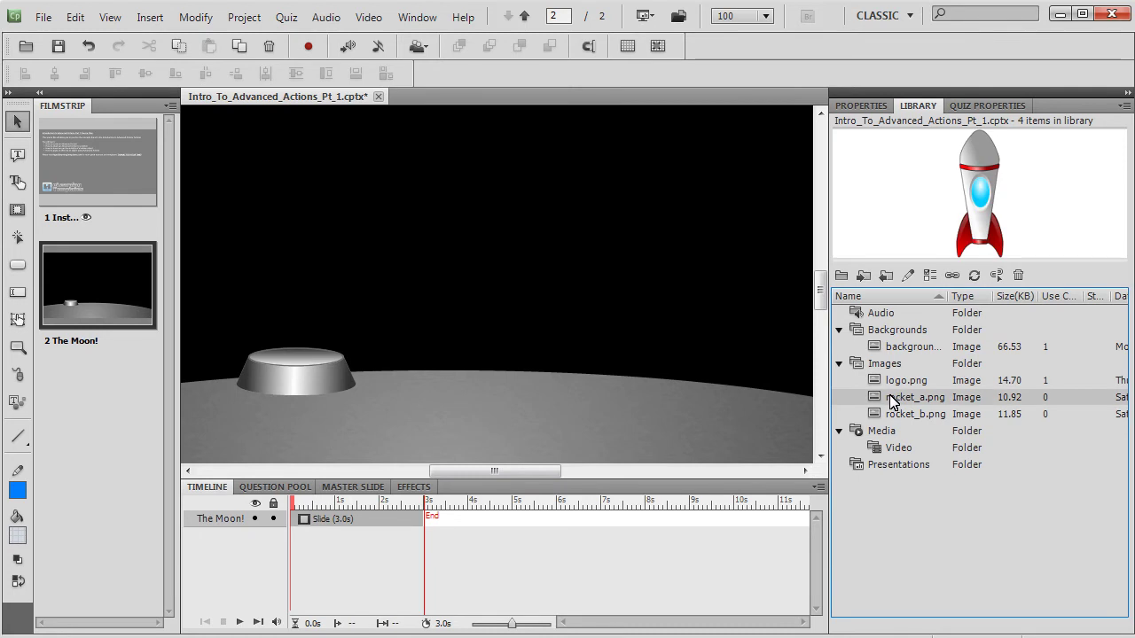
drag(893, 405, 265, 200)
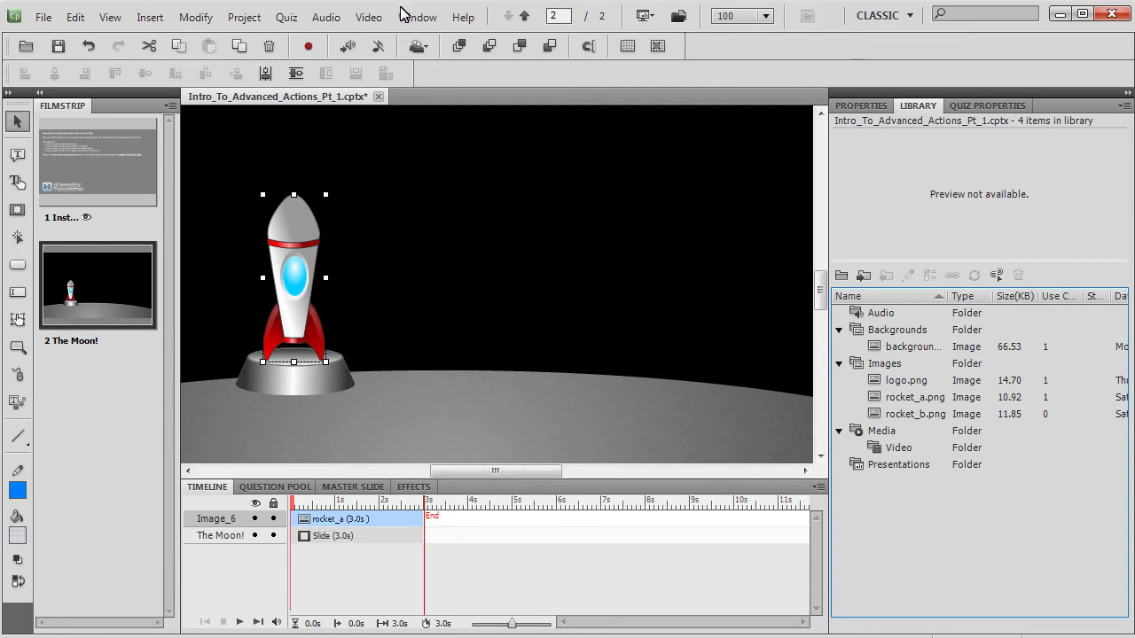
Rename the image from Image_6 to rocket_a in Properties.
click(858, 107)
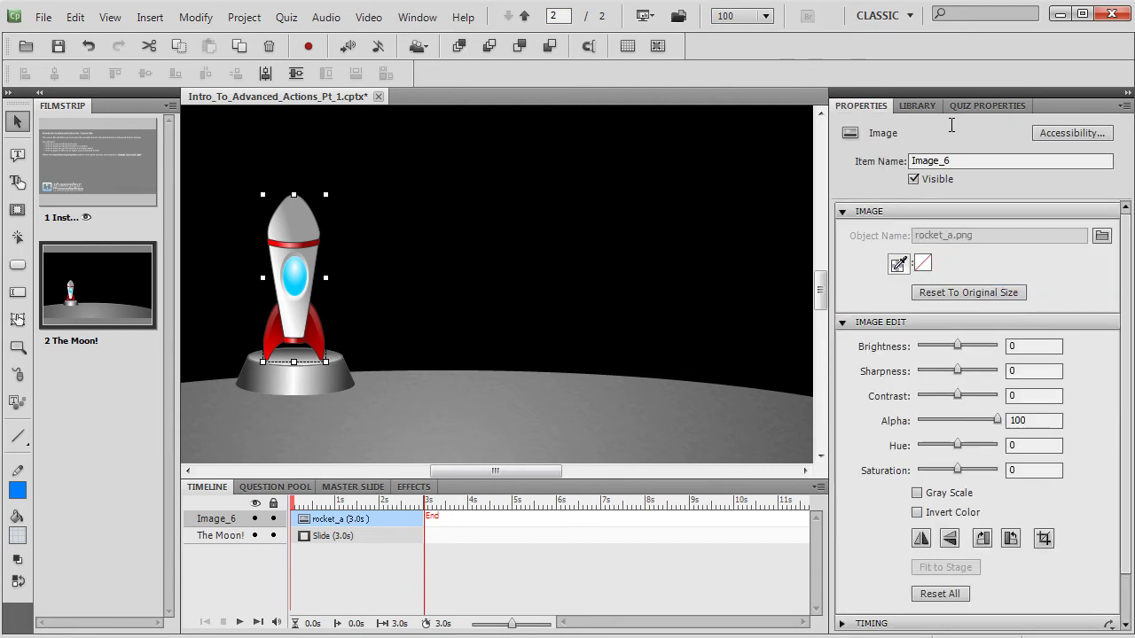
double_click(965, 162)
key(BackSpace)
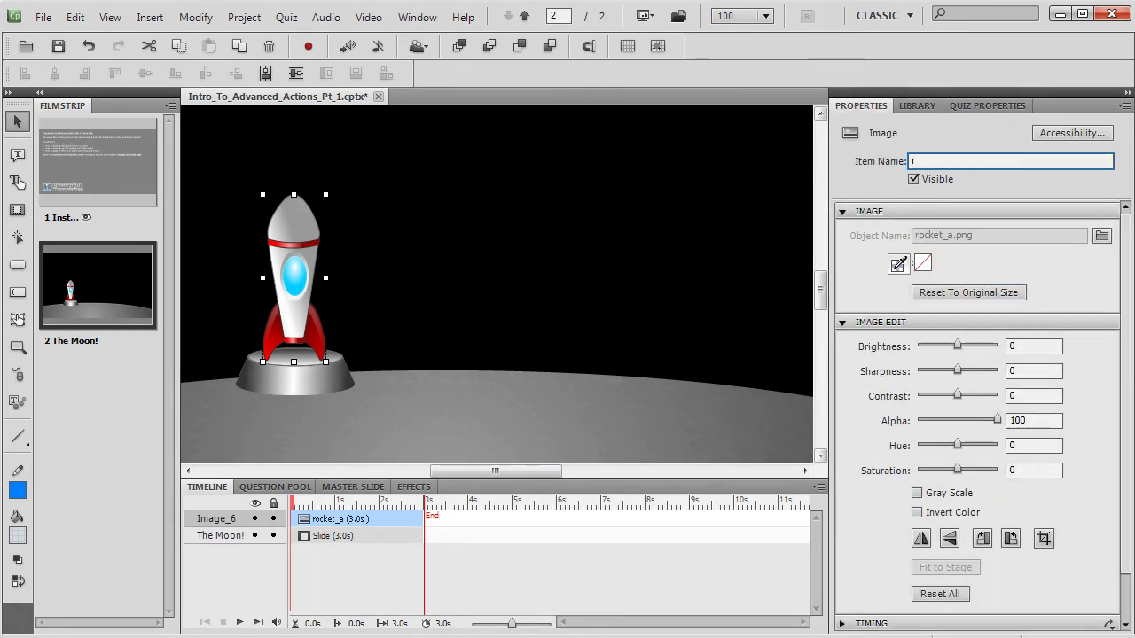
text(rocket_a)
click(915, 106)
Place rocket_b.png over rocket_a and nudge it down onto the pad.
click(926, 414)
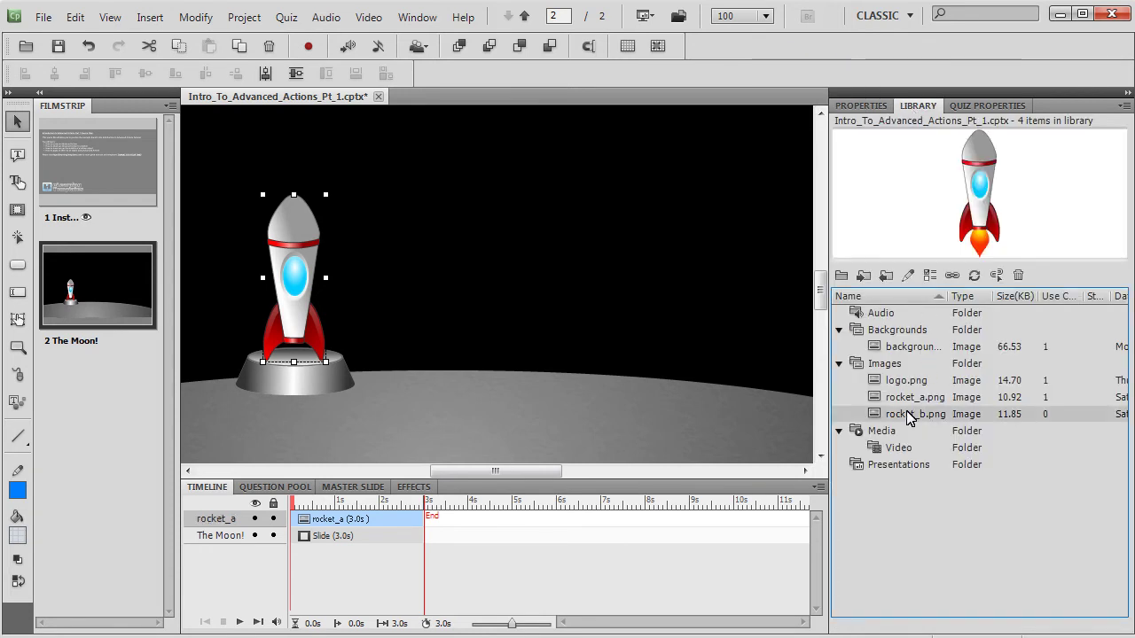
drag(878, 417, 265, 197)
key(Down)
key(Down)
key(Down)
key(Down)
key(Down)
key(Down)
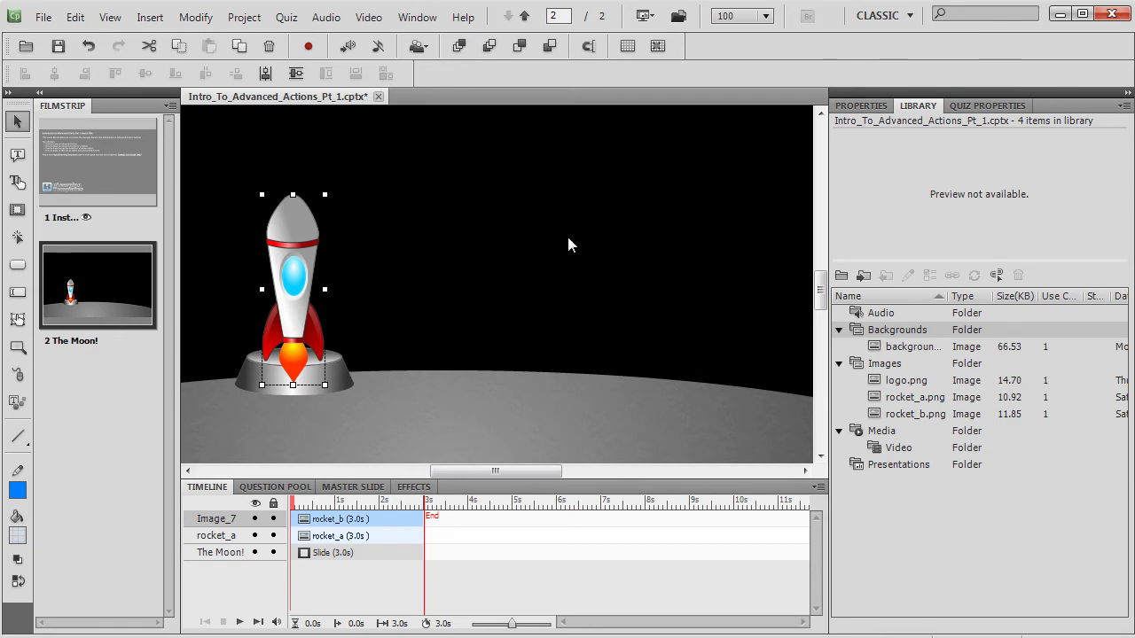
Rename Image_7 to rocket_b and uncheck Visible so it starts hidden.
click(841, 107)
double_click(994, 159)
key(BackSpace)
text(rocket_b)
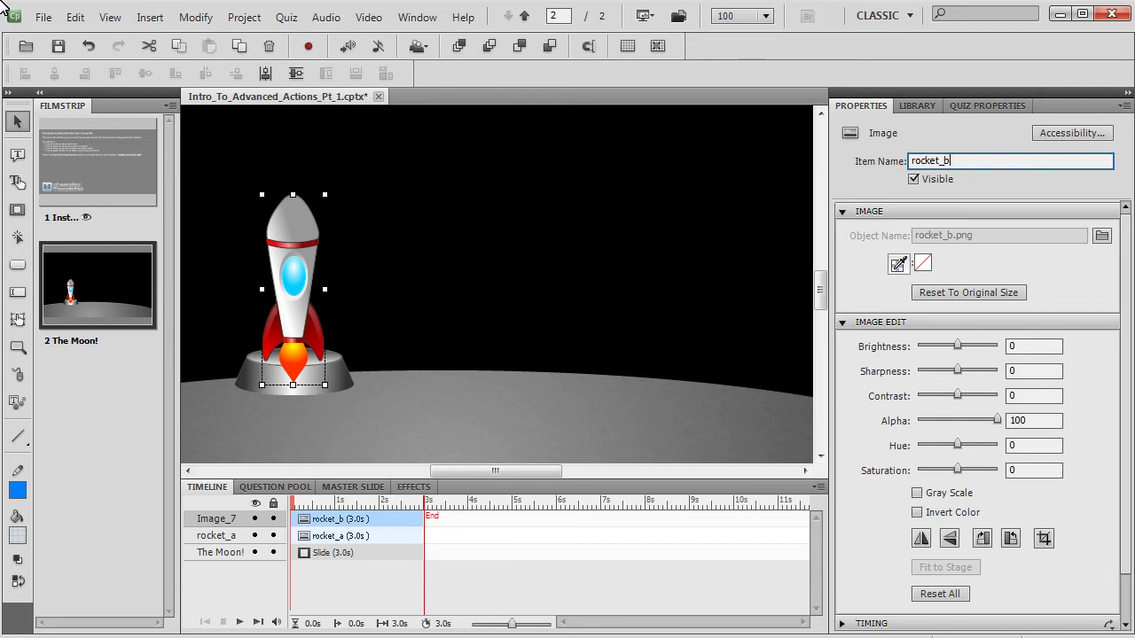
click(914, 179)
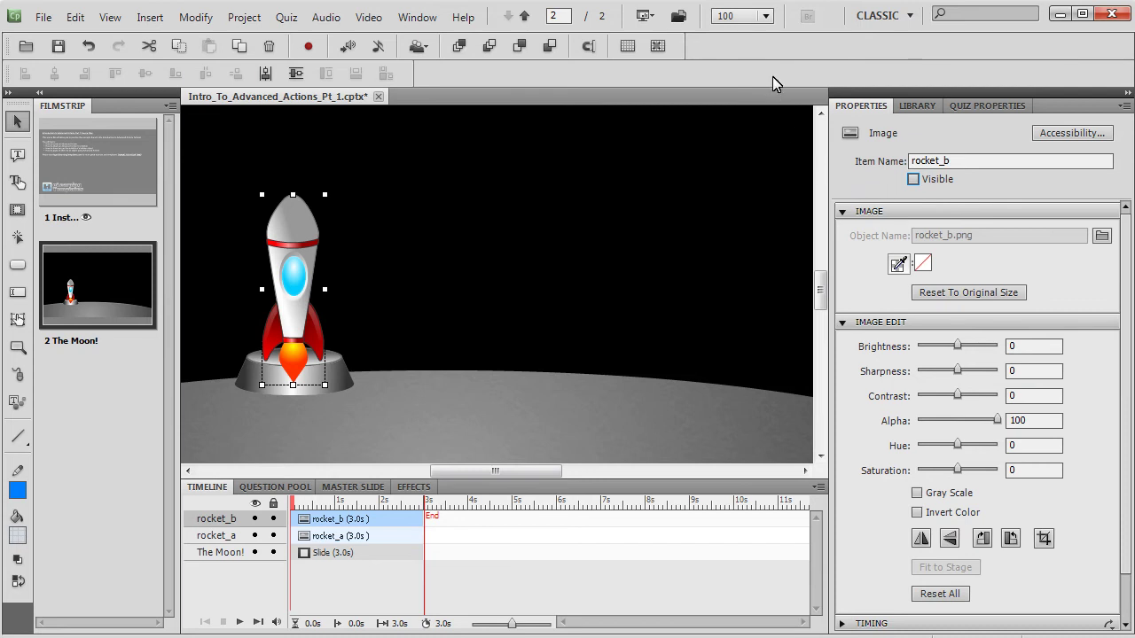
Zoom the stage to 75% and deselect rocket_b.
click(765, 15)
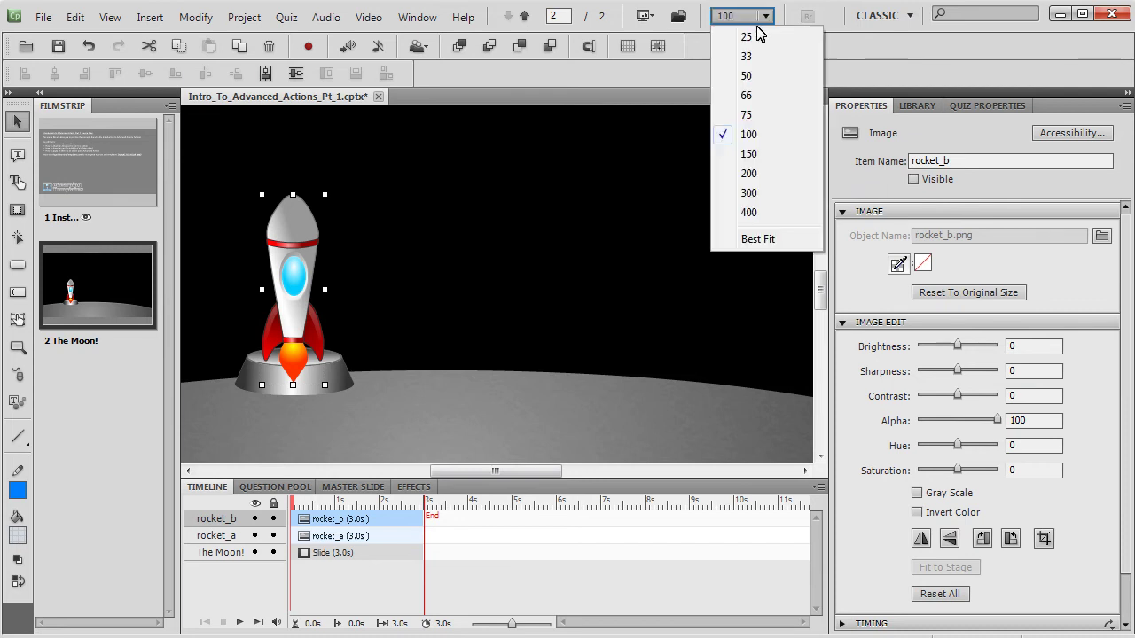
click(746, 114)
drag(503, 475, 554, 480)
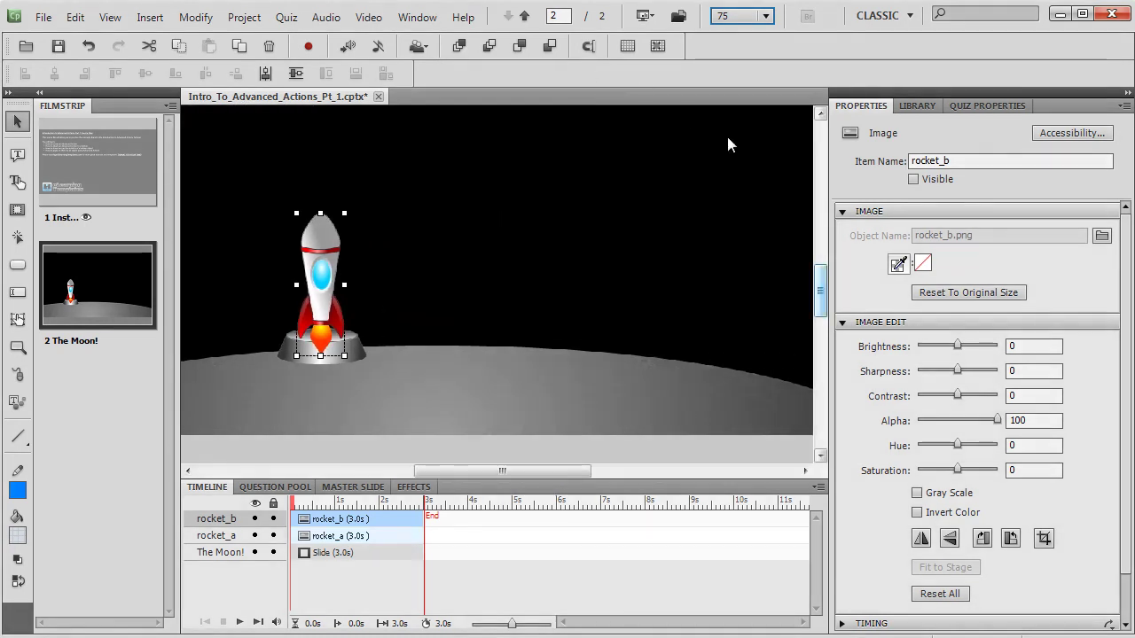
drag(817, 310, 820, 288)
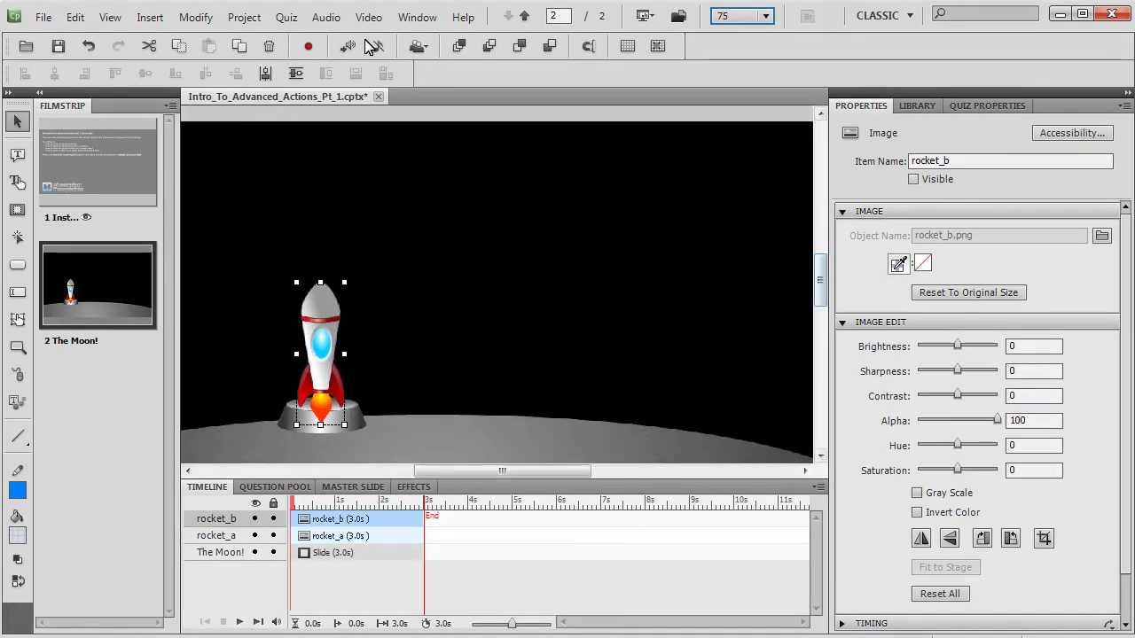
click(654, 358)
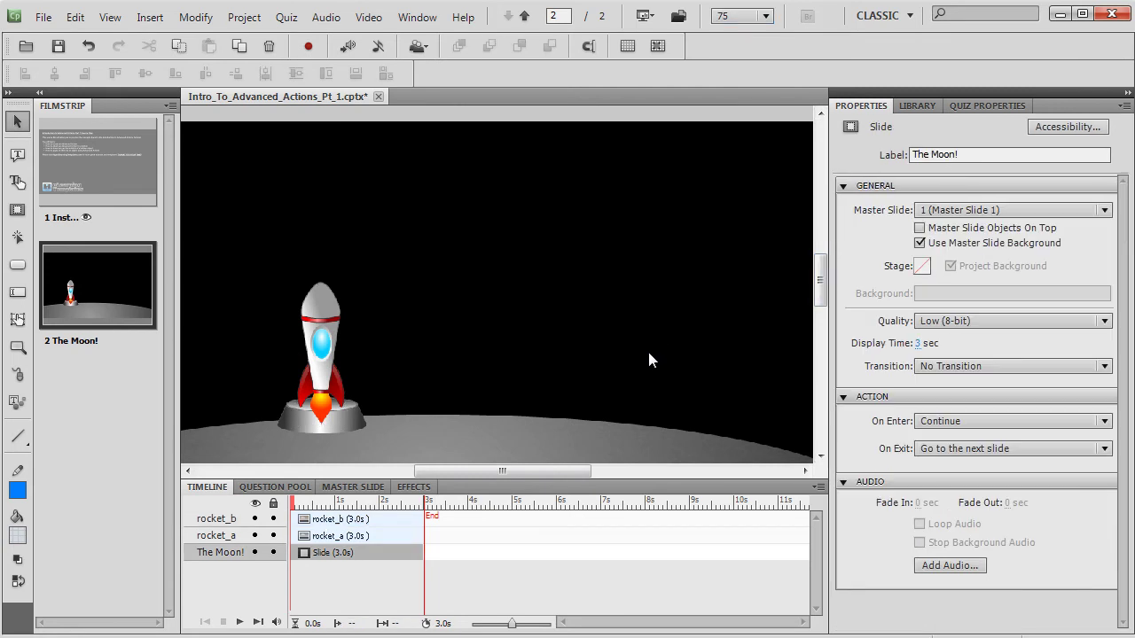
Insert a standard button beside the rocket and apply the Launch style.
click(149, 20)
mouse_move(263, 213)
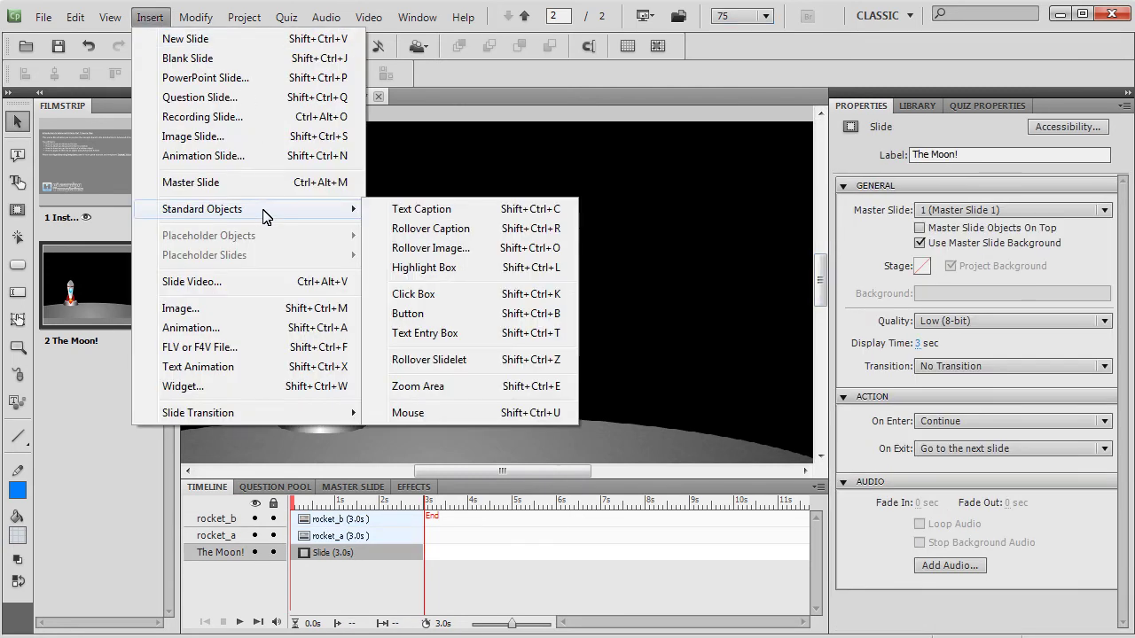
click(438, 313)
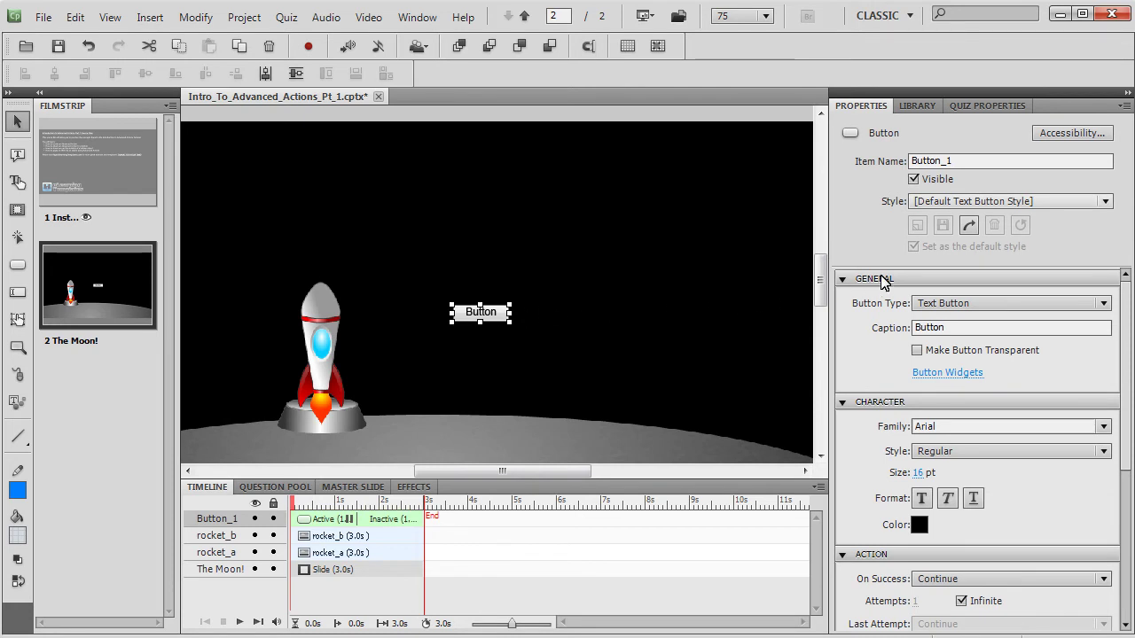
click(990, 202)
click(966, 298)
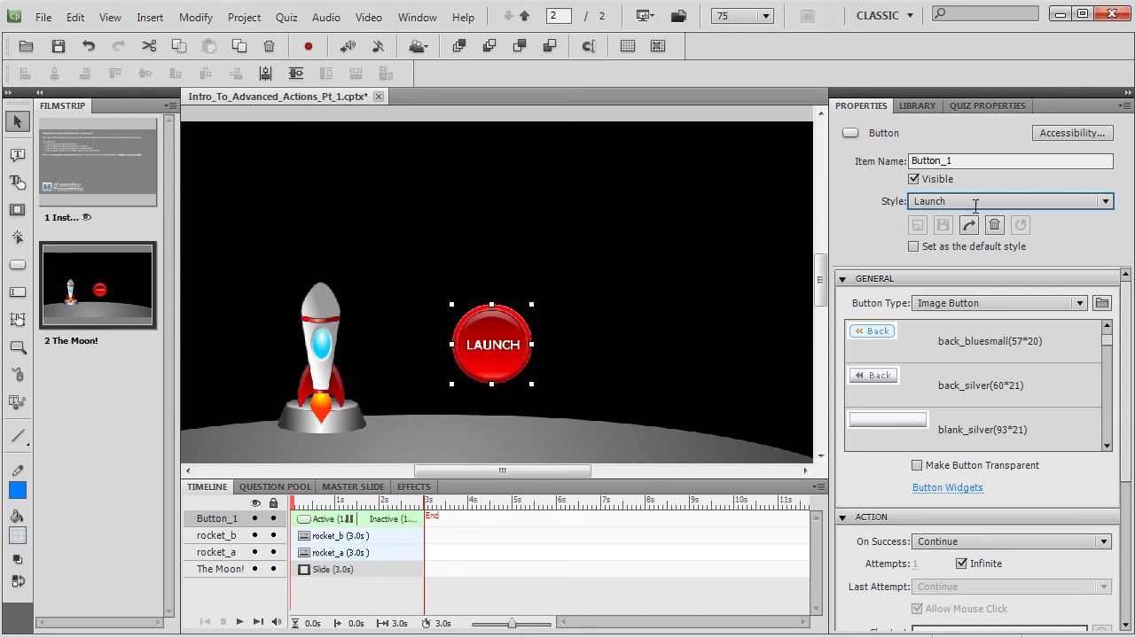
Rename the button from Button_1 to launch_button.
double_click(975, 161)
key(BackSpace)
text(laun)
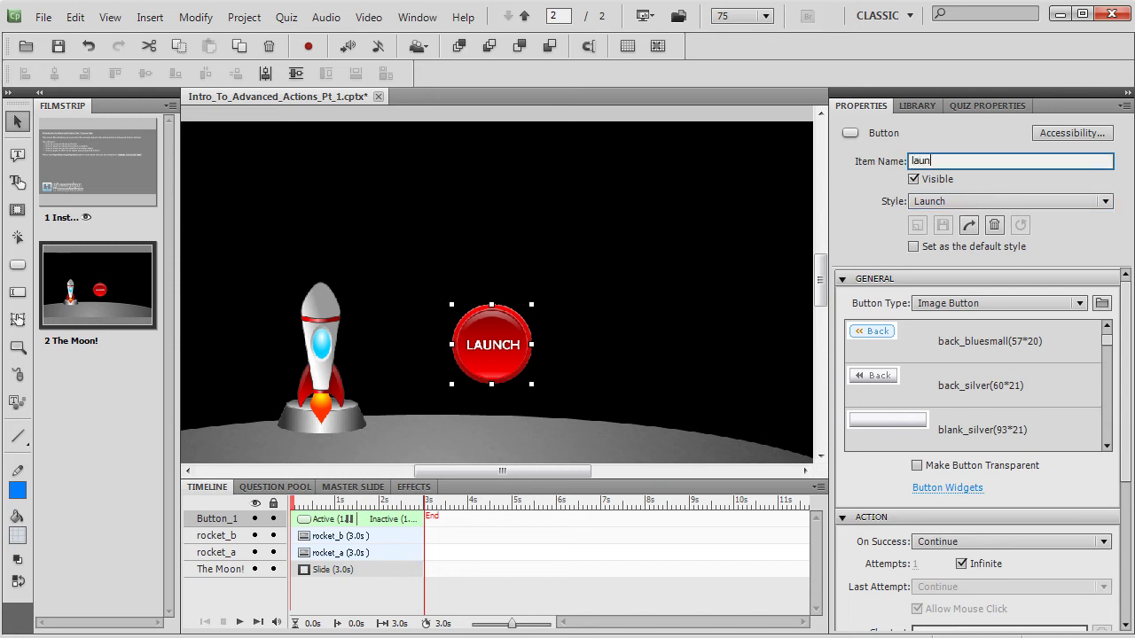
text(ch_button)
click(749, 242)
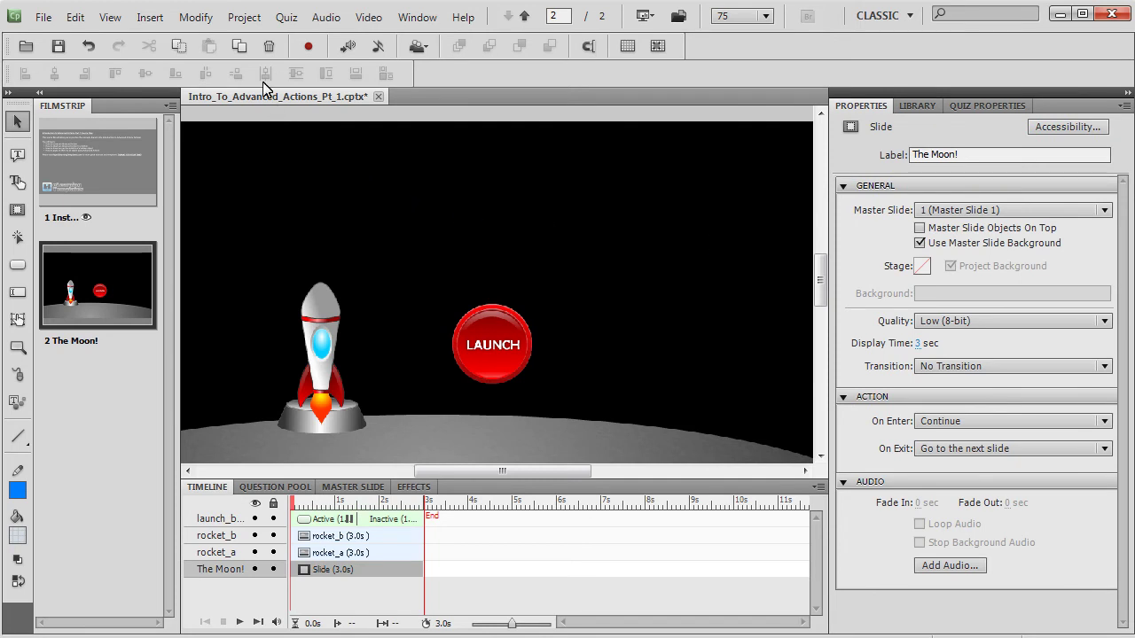
Open Project > Advanced Actions and name a new action launch_rocket.
click(245, 17)
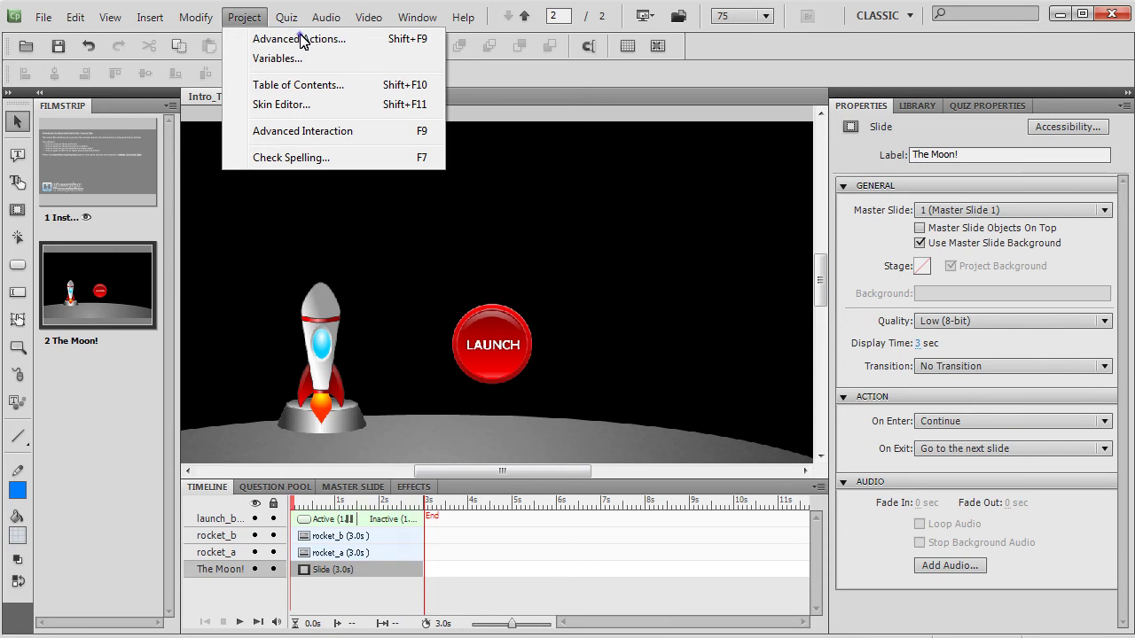
click(302, 40)
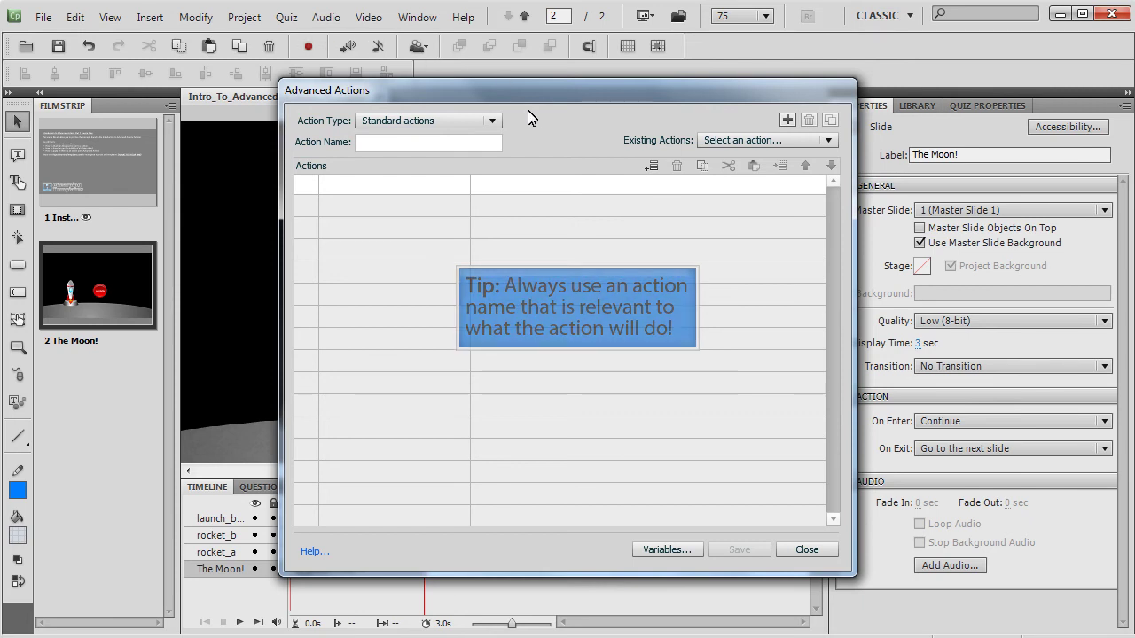
click(411, 149)
text(launch_rocket)
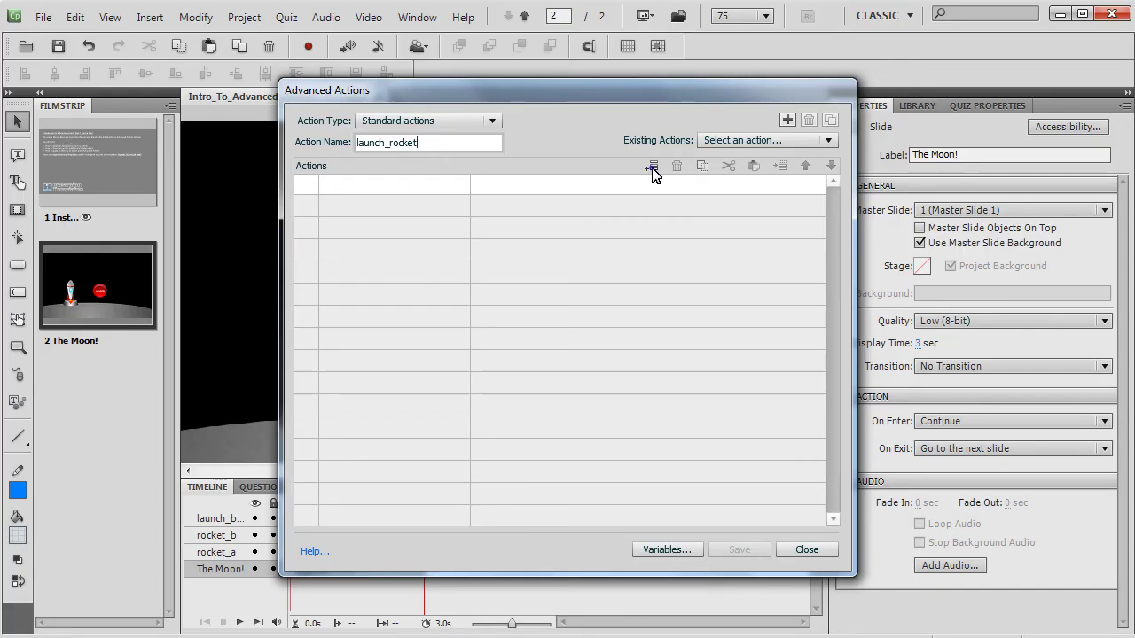
Add the first action step and set it to Hide.
click(652, 167)
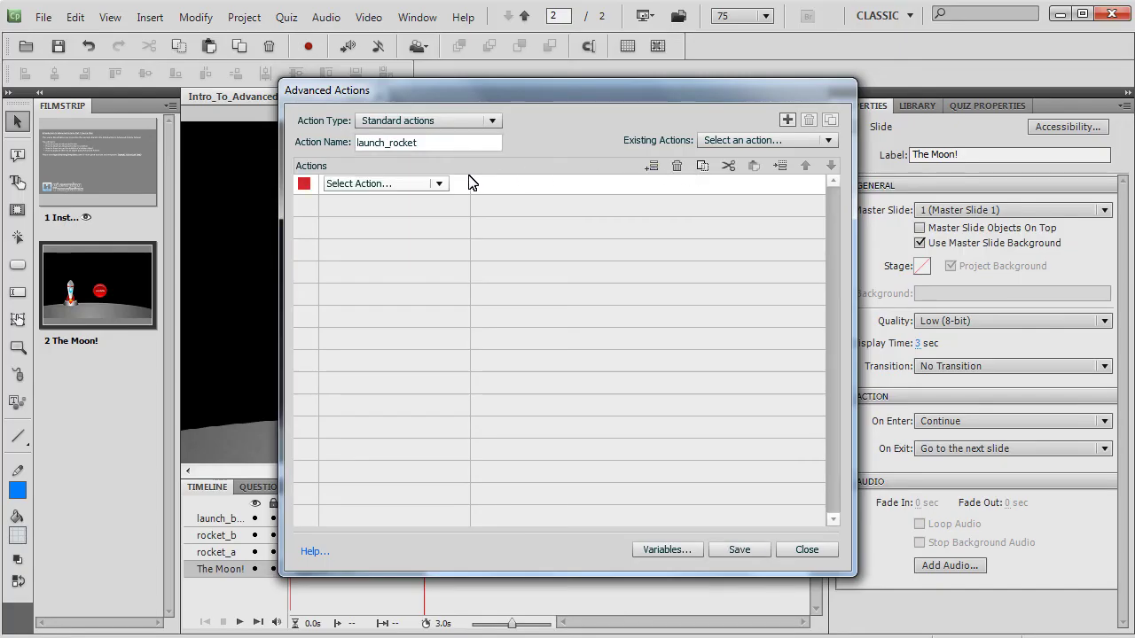
click(438, 185)
drag(442, 218, 443, 226)
click(399, 269)
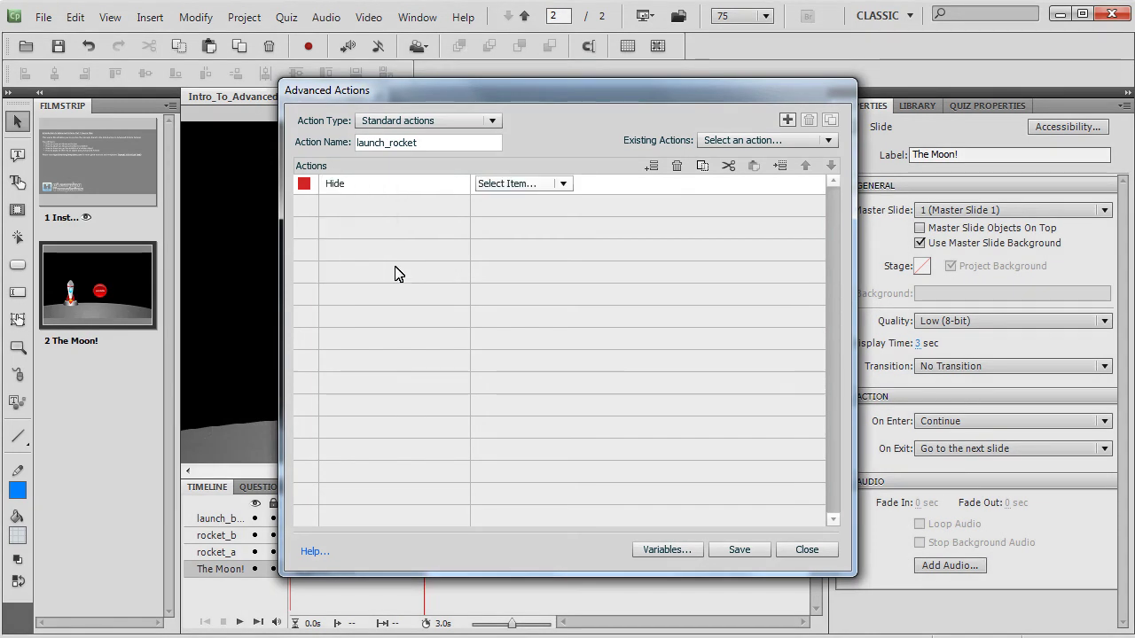
click(562, 184)
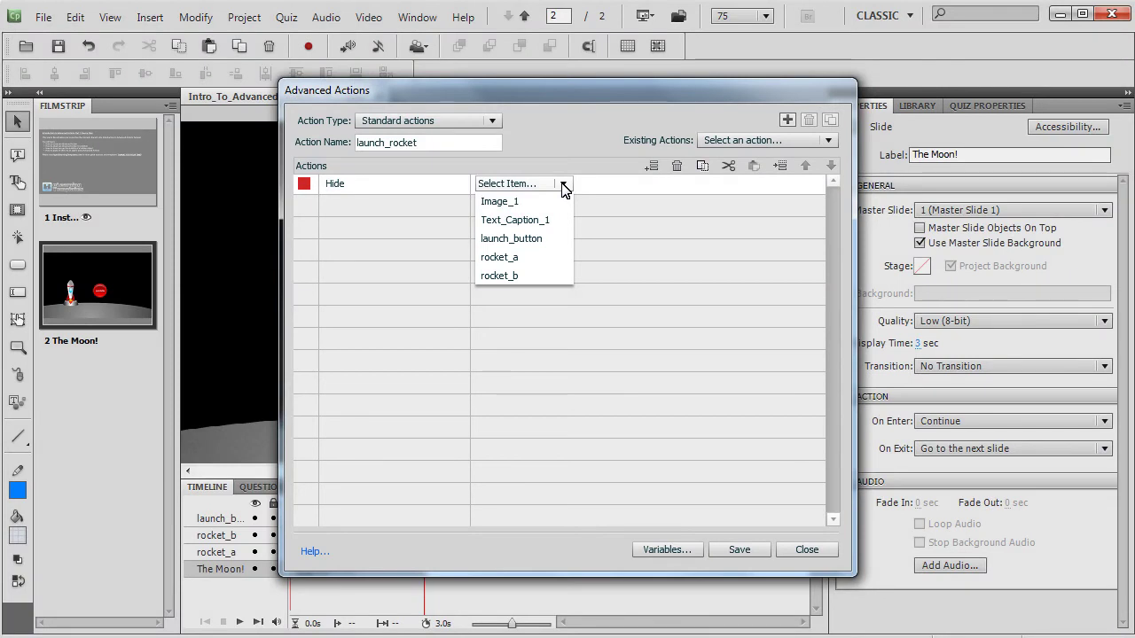
Set step one to hide rocket_a and add a second step that shows rocket_b.
click(519, 257)
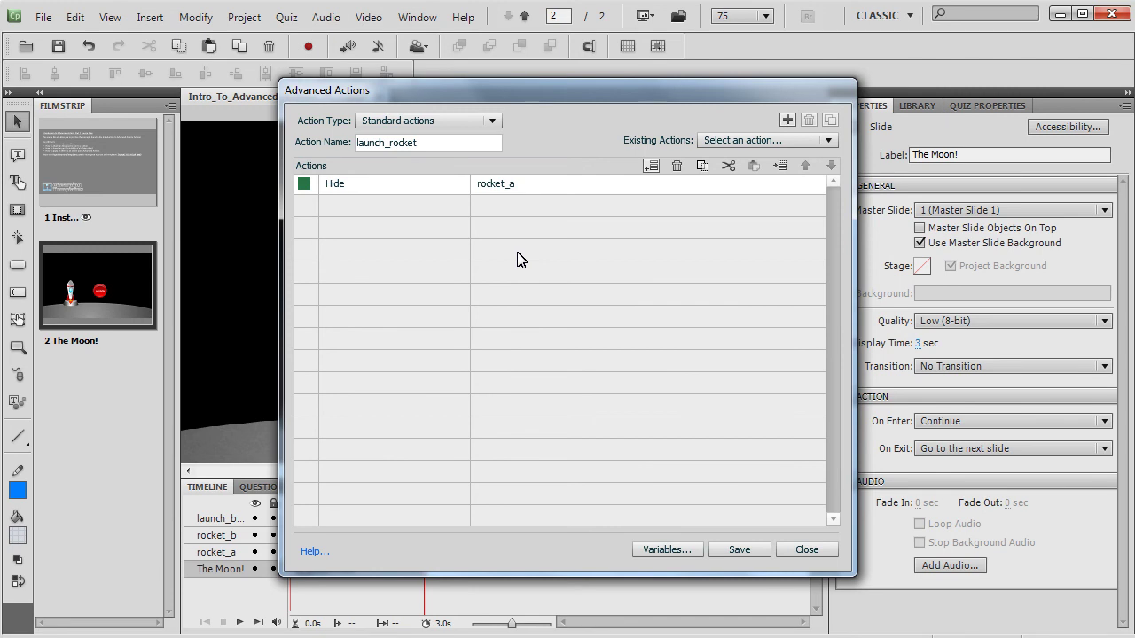
click(648, 166)
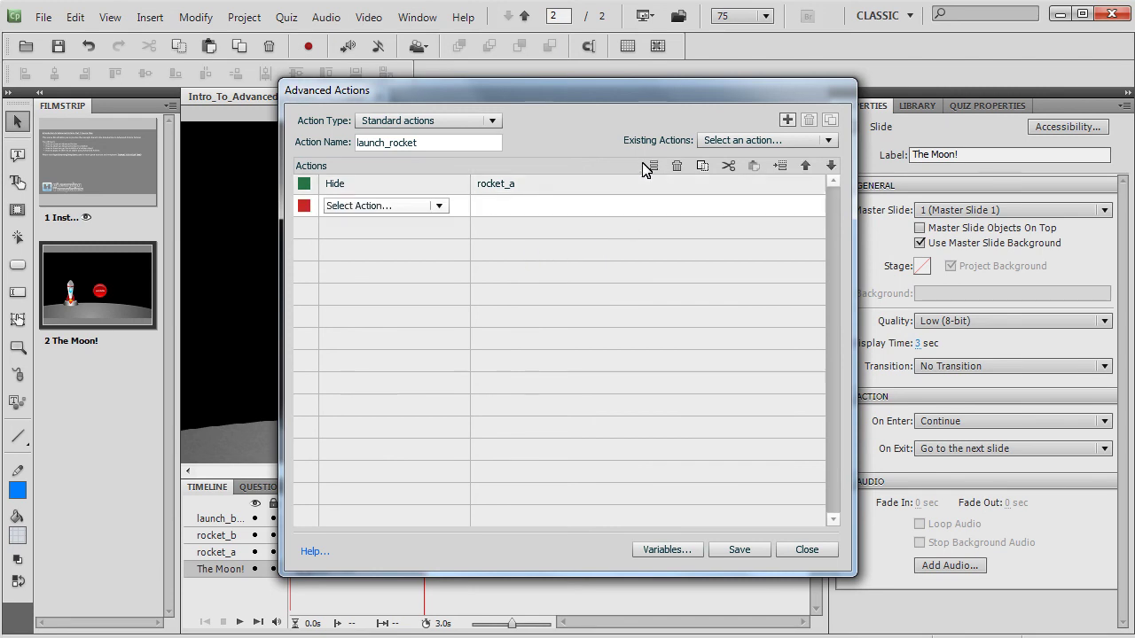
click(439, 206)
drag(440, 240, 444, 254)
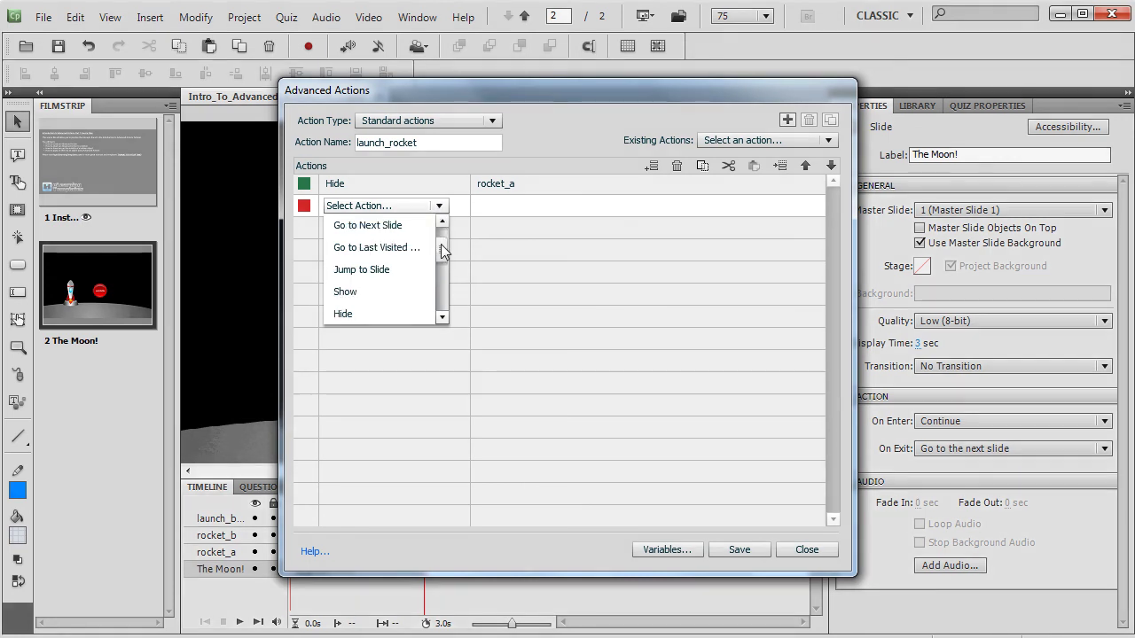
click(405, 291)
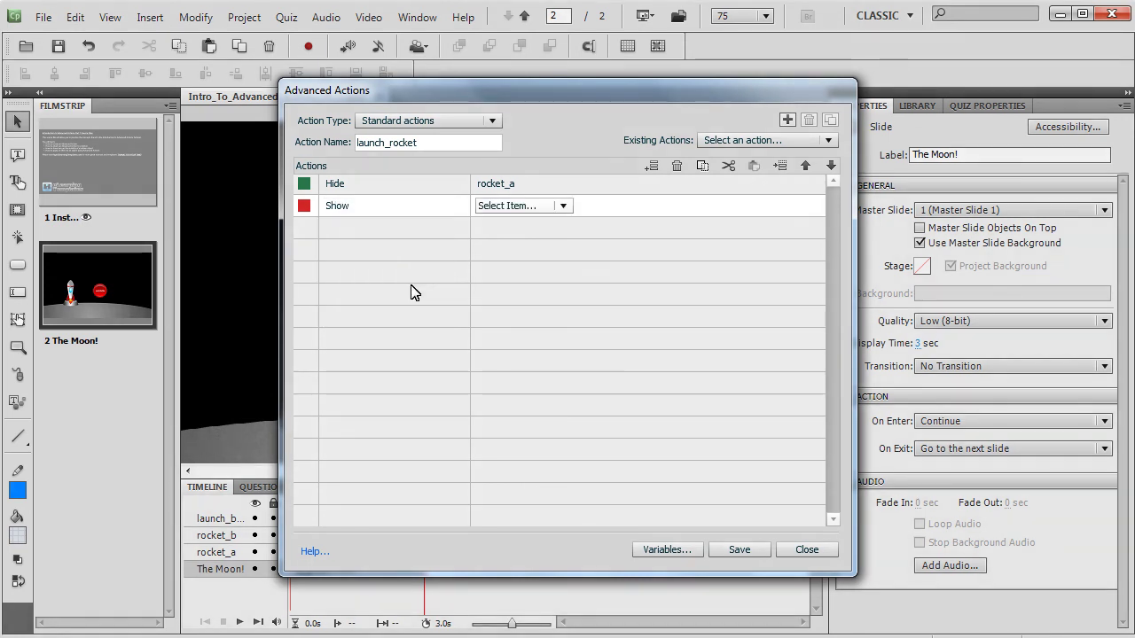
click(562, 206)
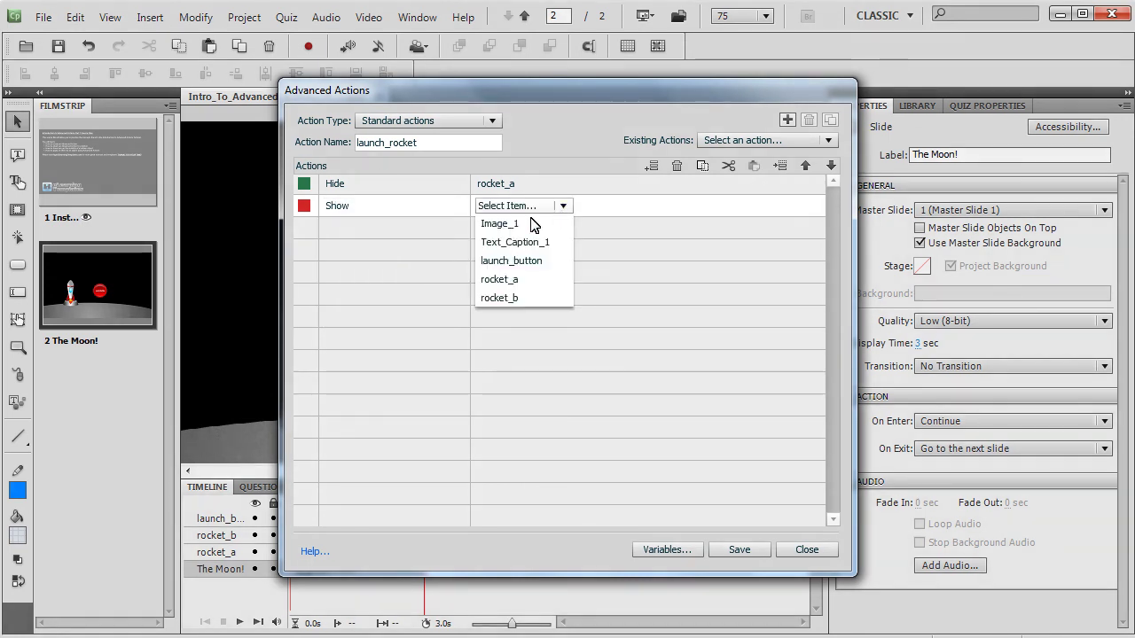
click(510, 299)
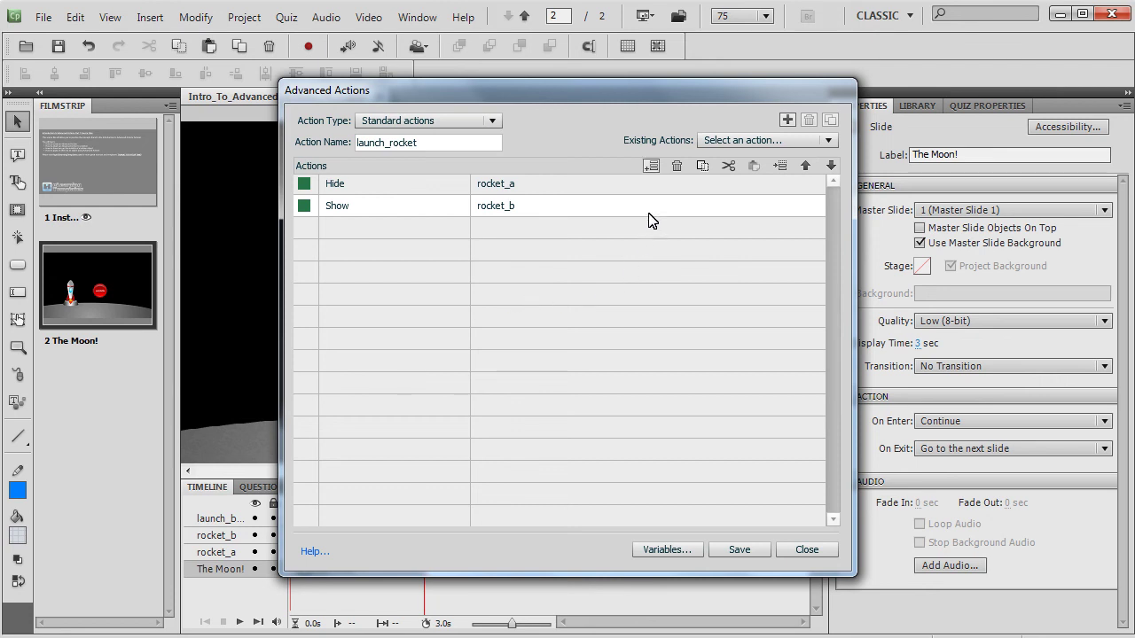
Add a third step applying the Fly Out To Top effect to rocket_b, then save launch_rocket.
click(651, 166)
click(440, 229)
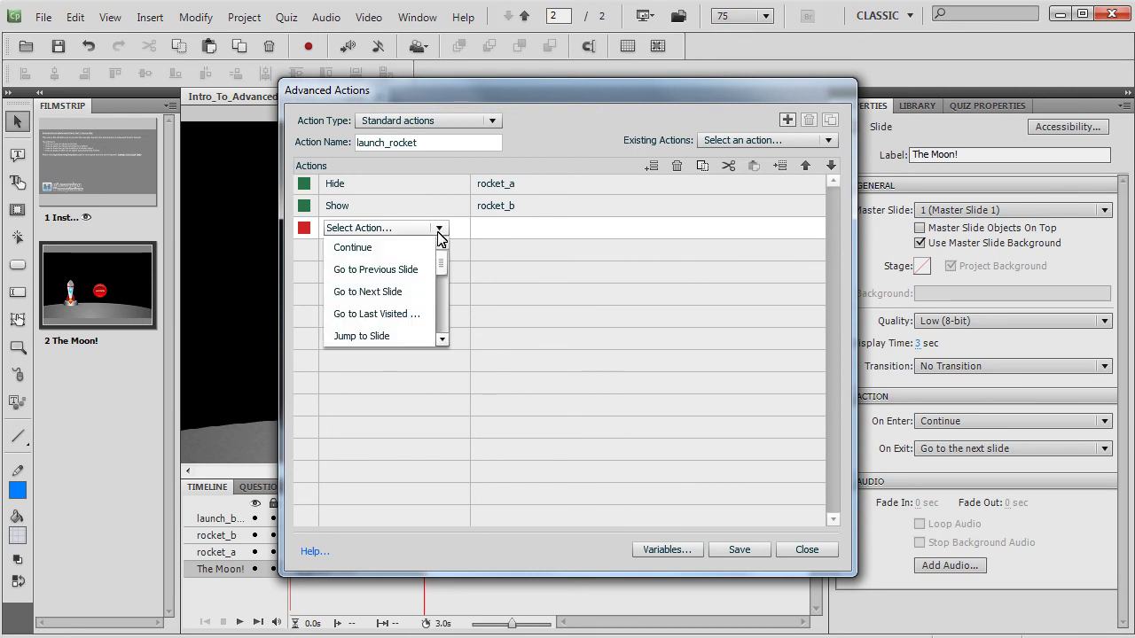
drag(443, 271, 444, 342)
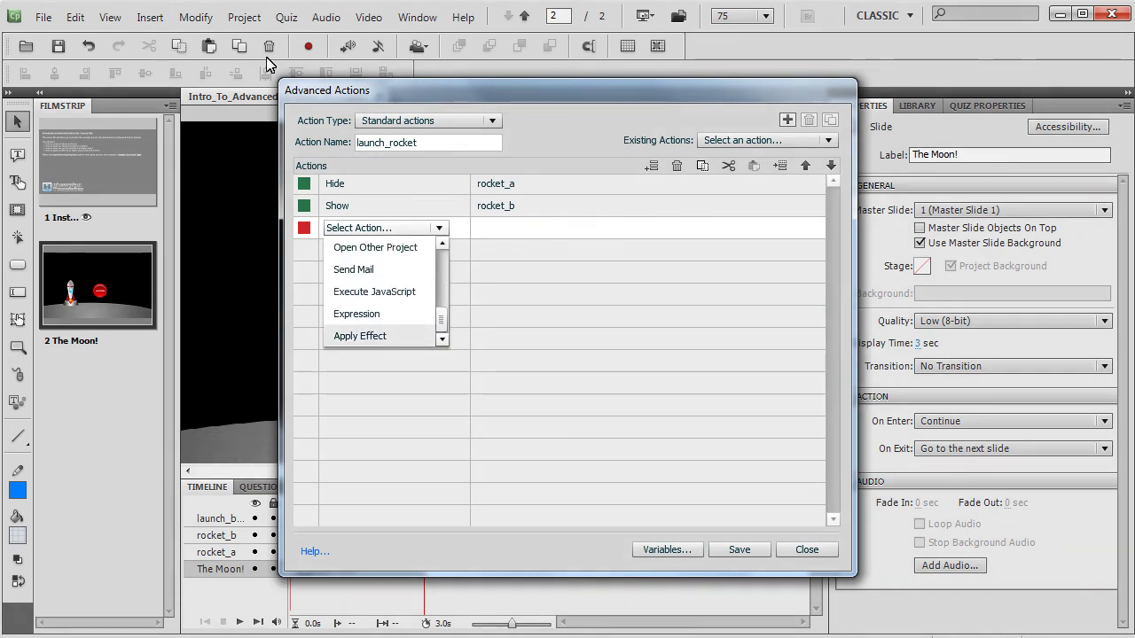
click(404, 336)
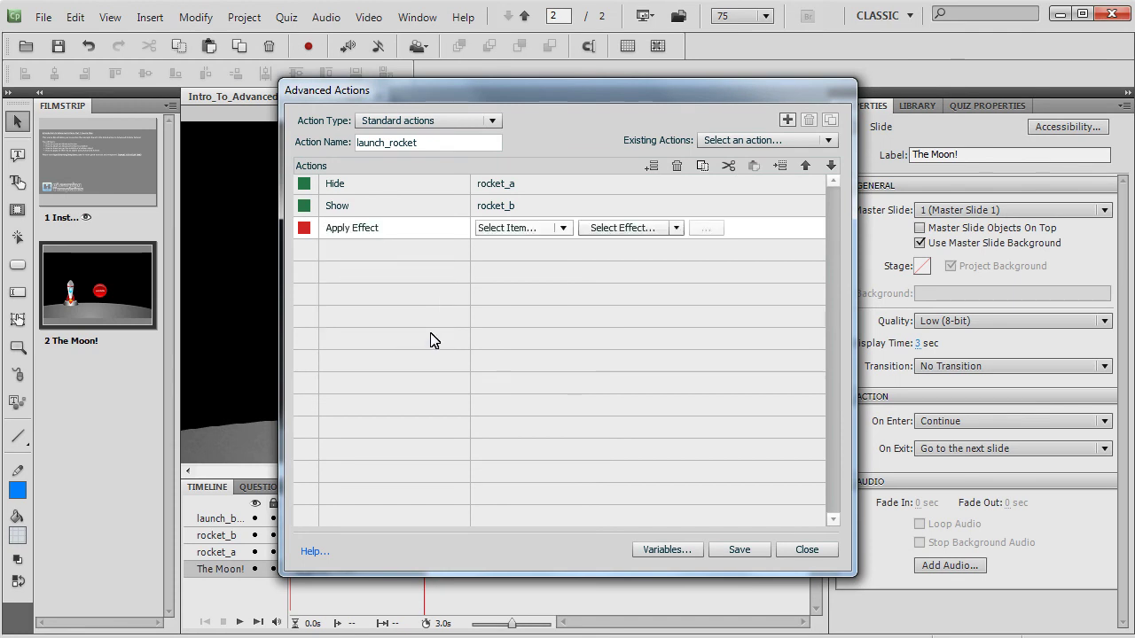
click(565, 227)
click(504, 320)
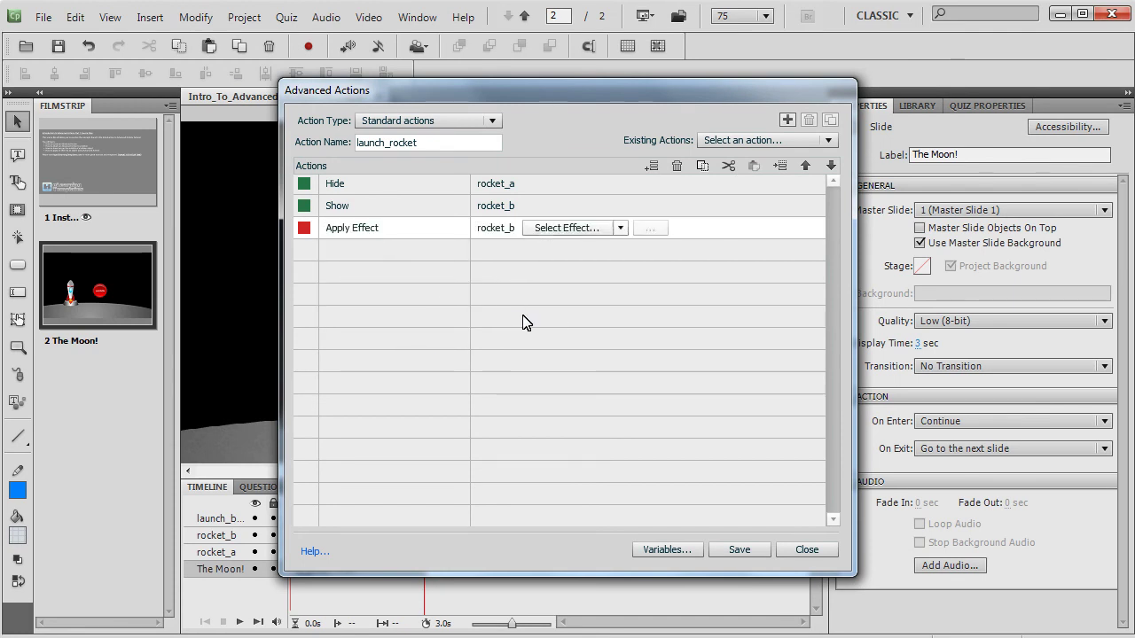
click(610, 232)
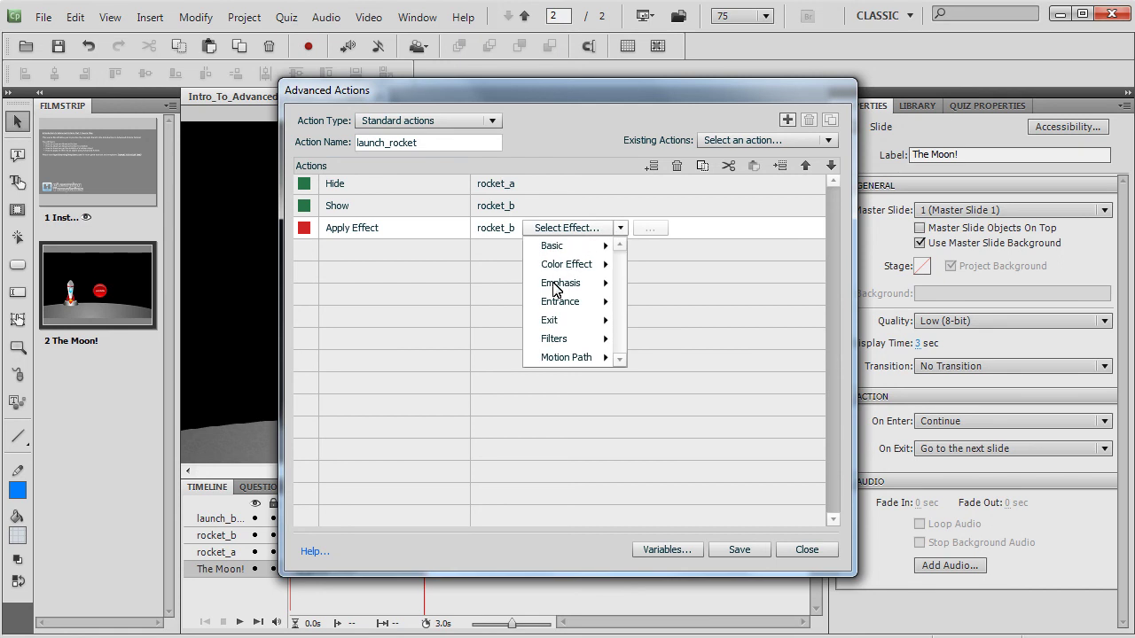
mouse_move(551, 320)
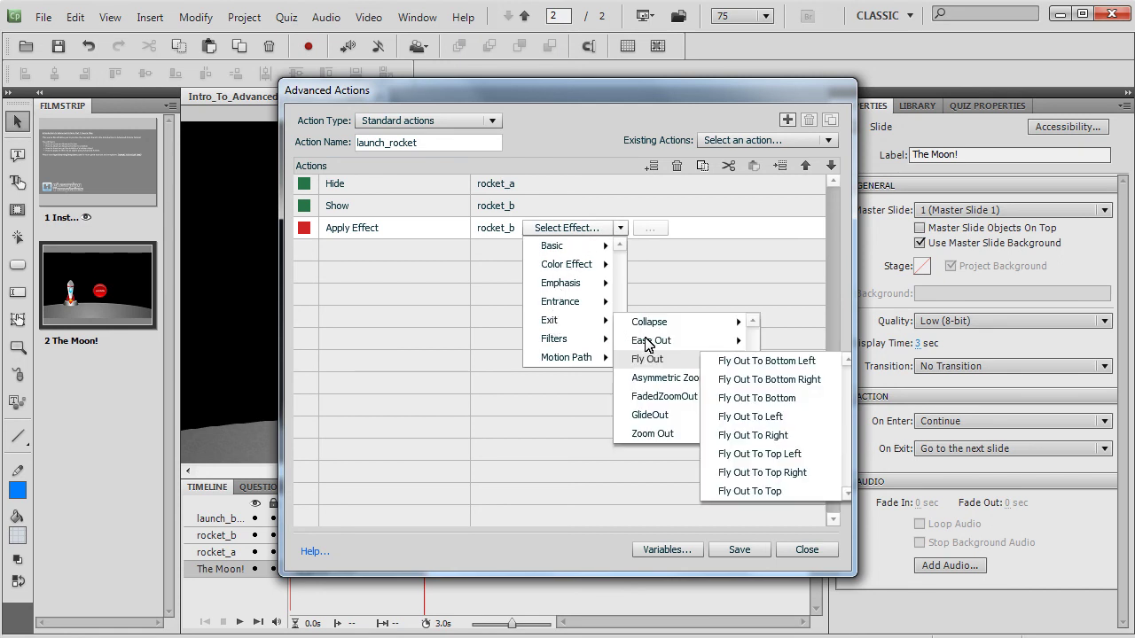
click(725, 491)
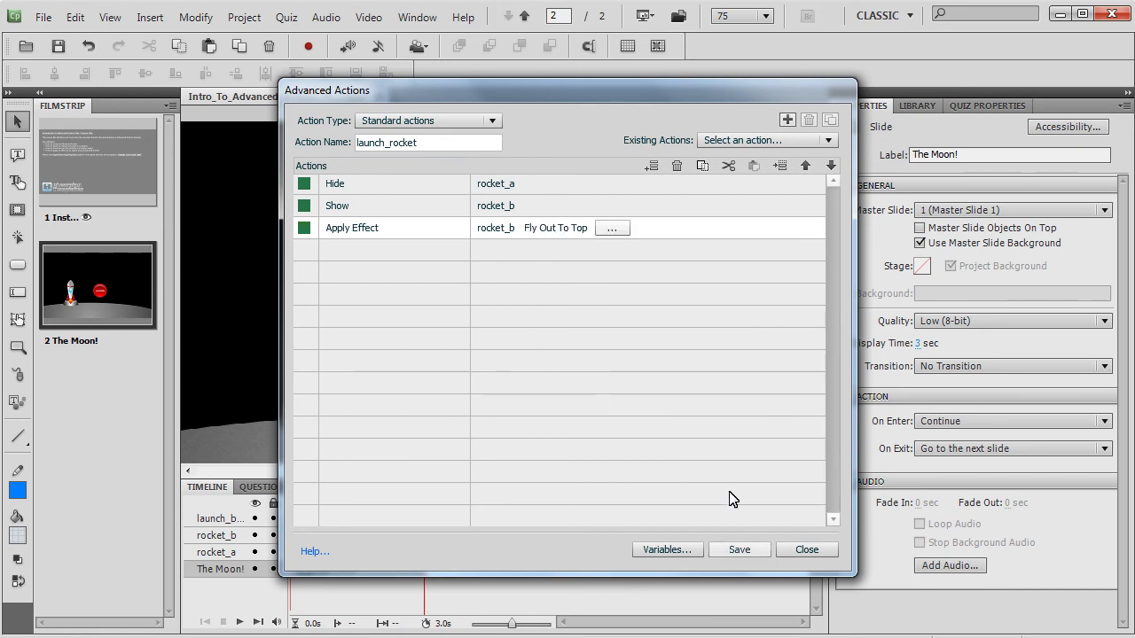
click(739, 550)
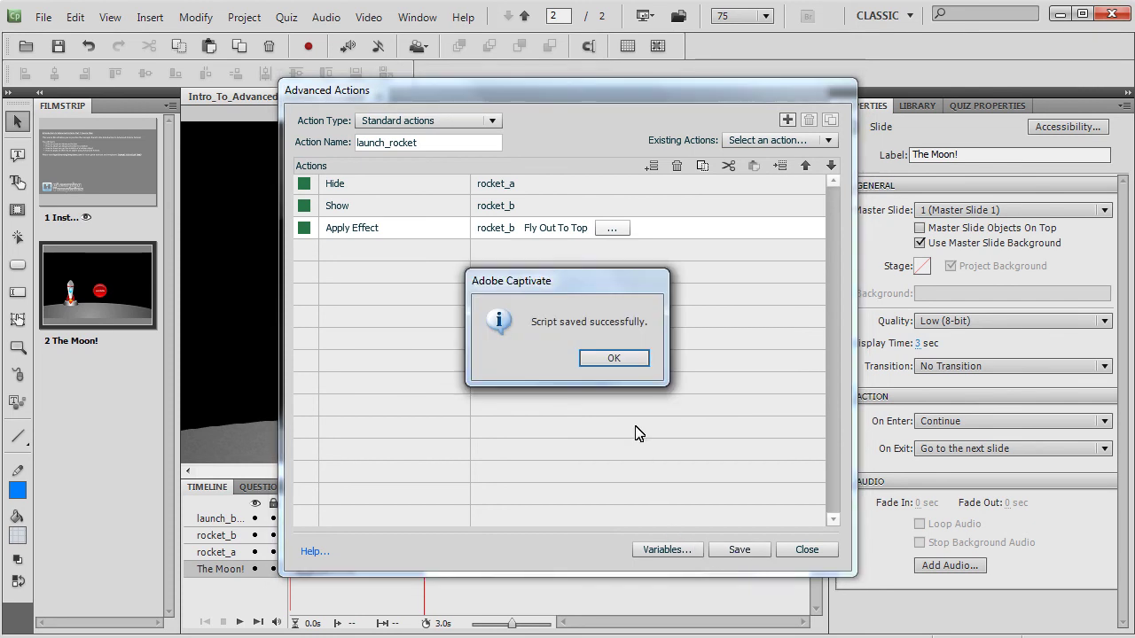
click(636, 360)
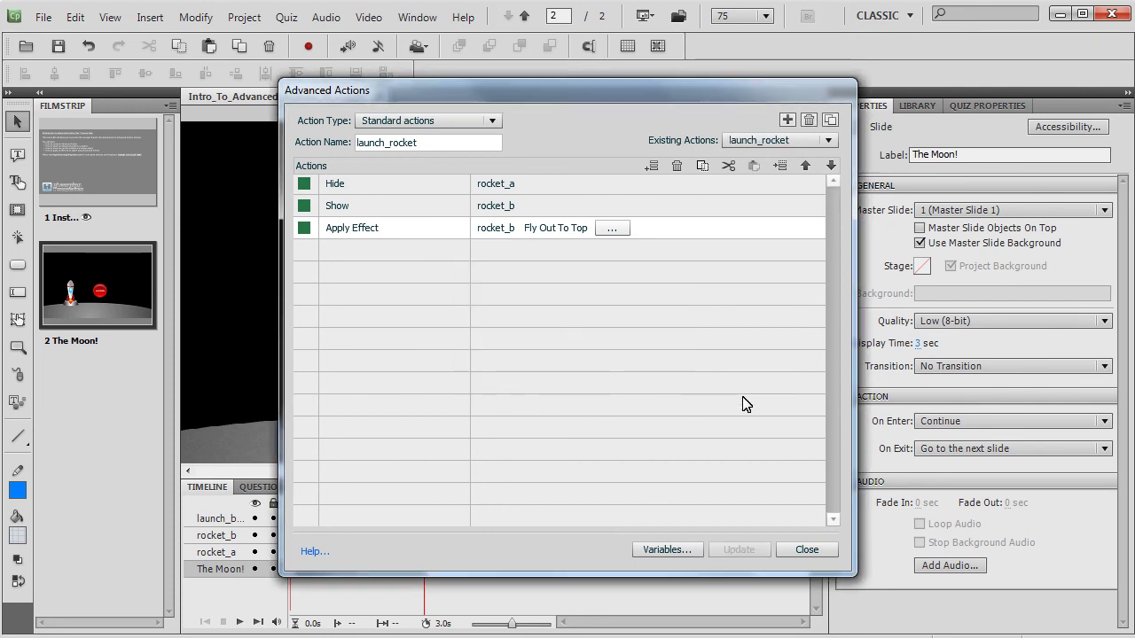
Close Advanced Actions and select the LAUNCH button to view its Options.
click(803, 550)
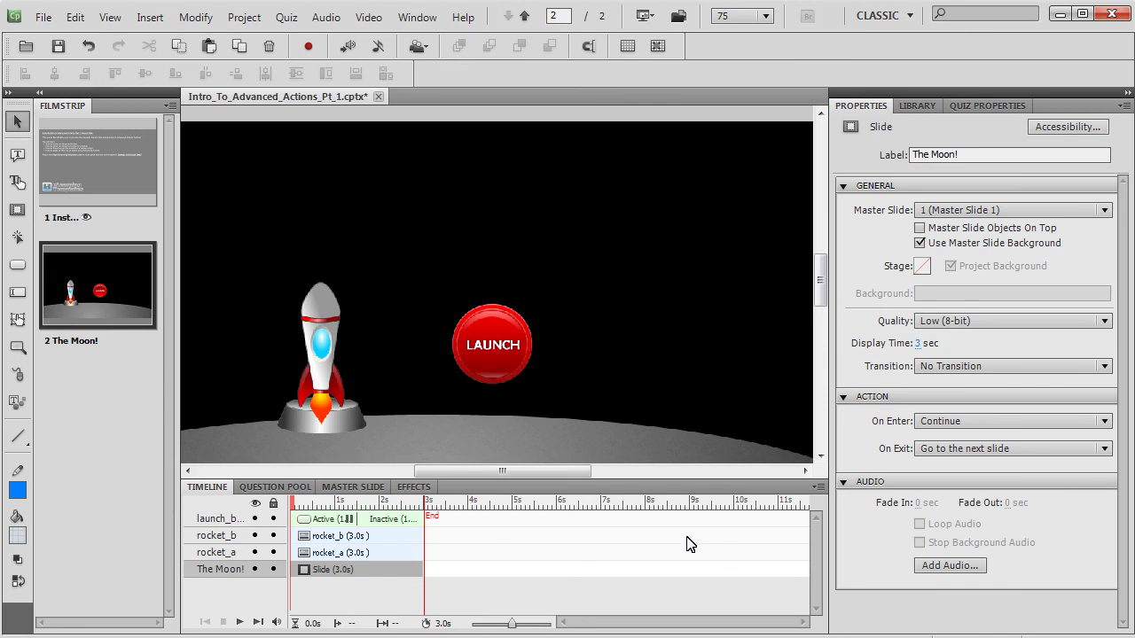
click(503, 364)
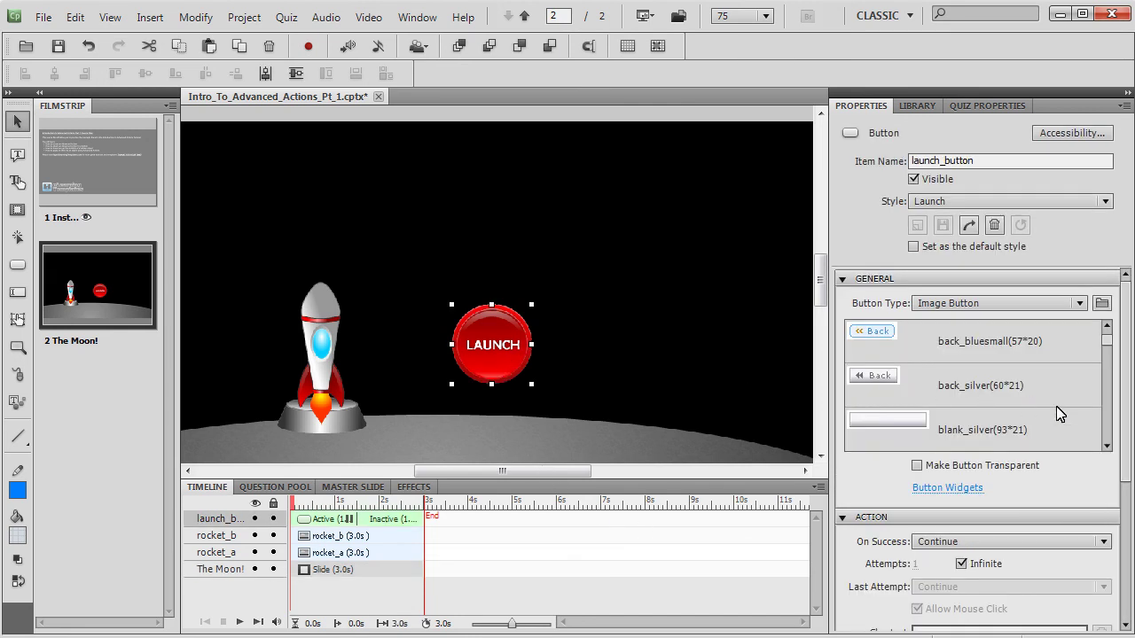
drag(1127, 468, 1130, 572)
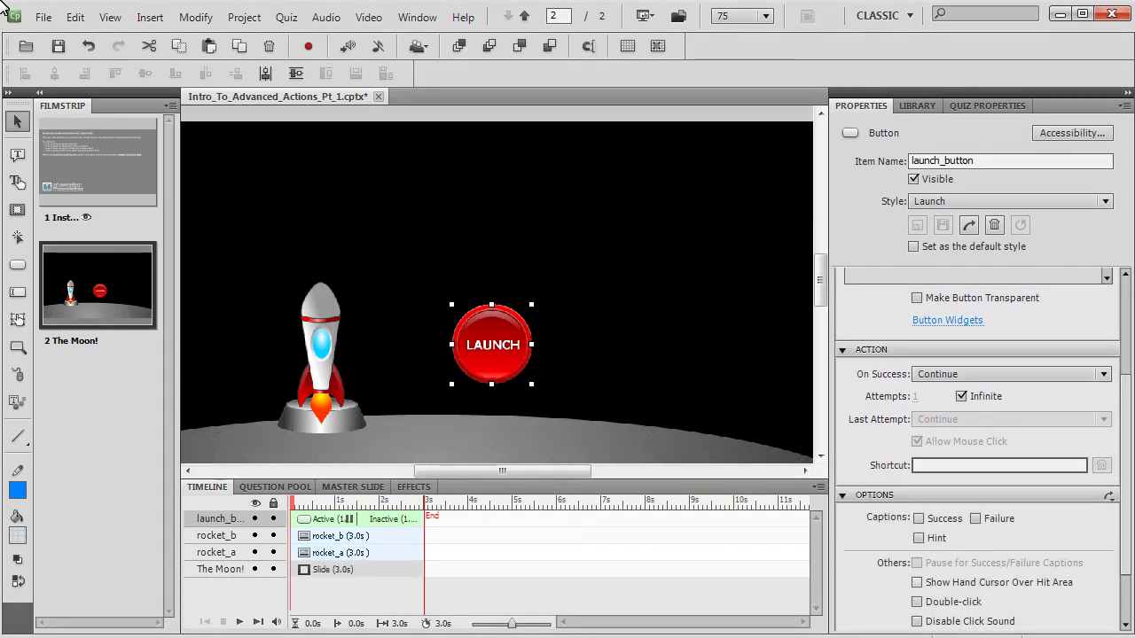
Enable the hand cursor on LAUNCH and set On Success to execute launch_rocket.
click(925, 584)
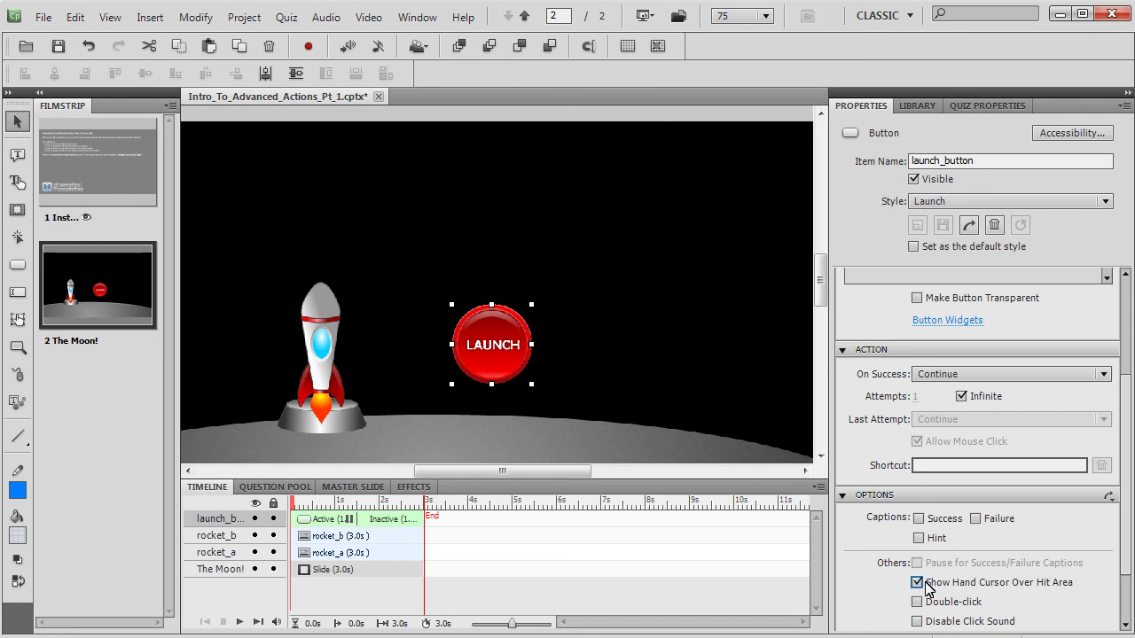
click(1080, 382)
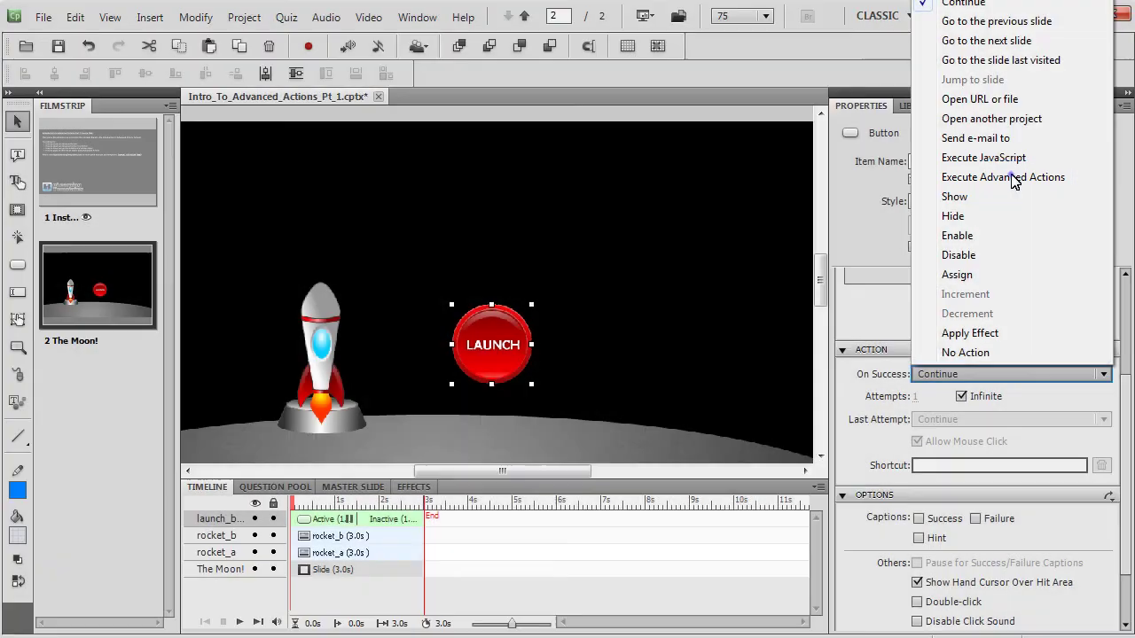
click(1006, 177)
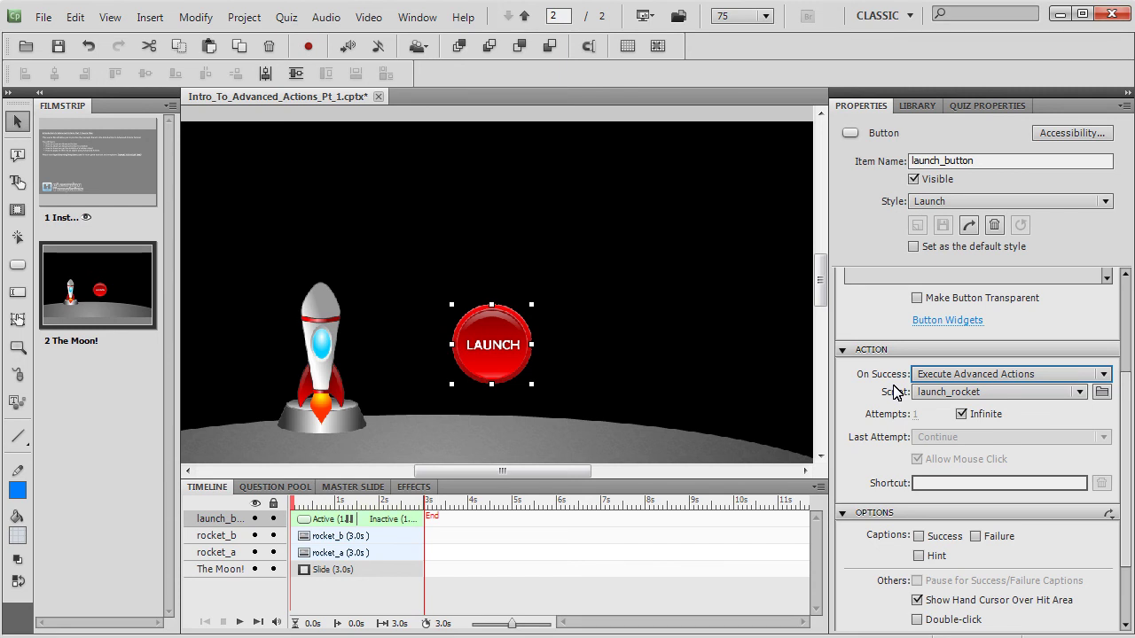
click(1079, 393)
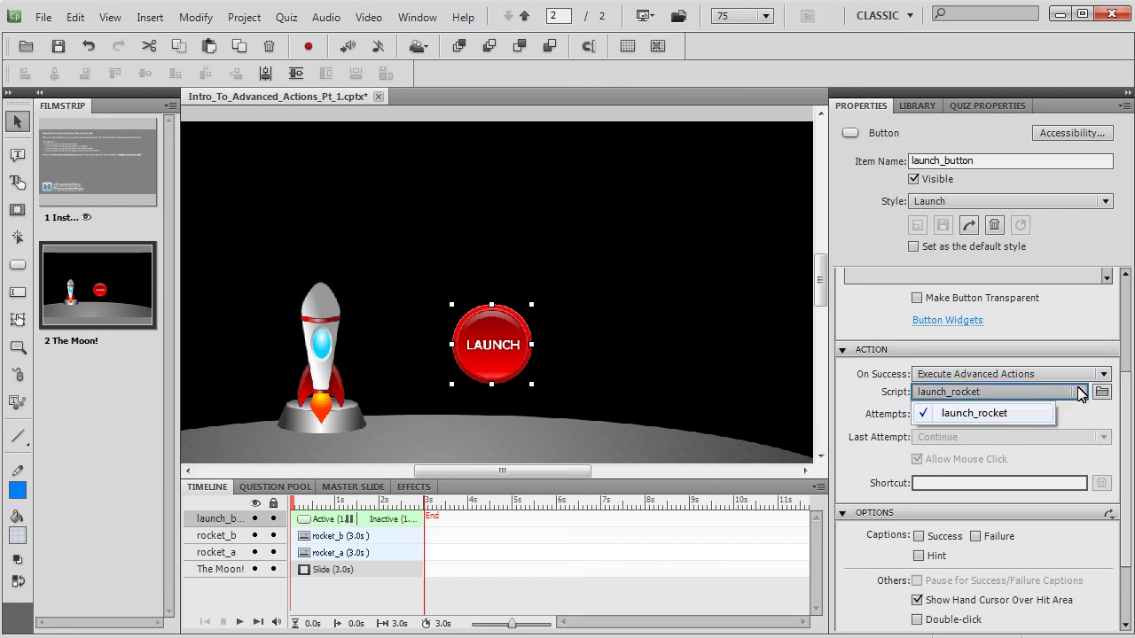
click(1033, 414)
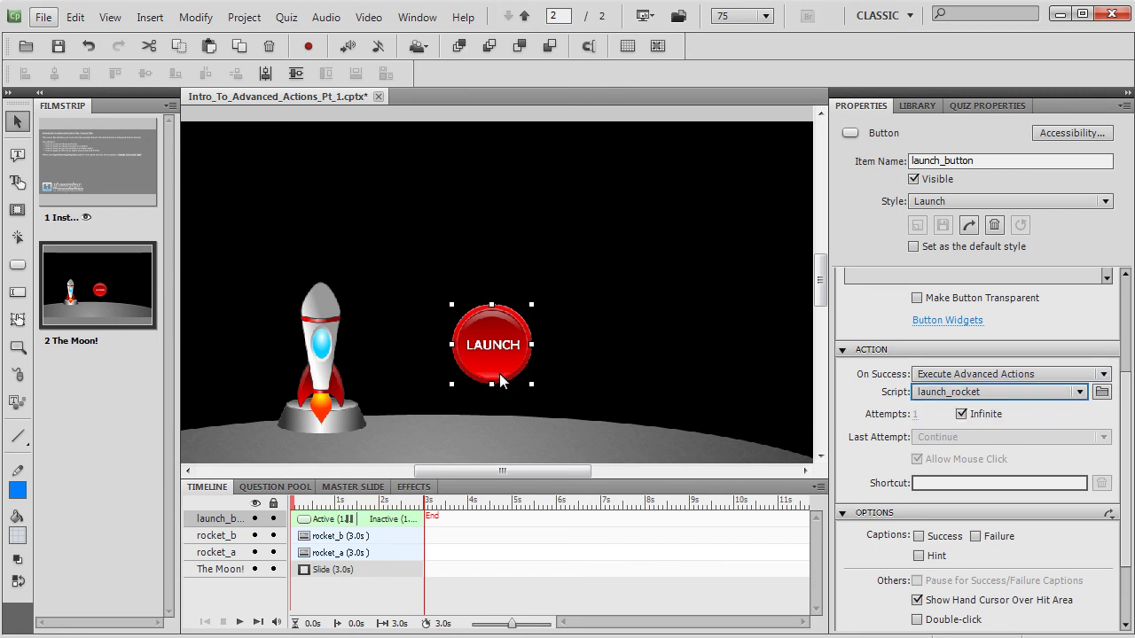
Preview the project in a web browser via File > Preview.
click(42, 18)
mouse_move(101, 359)
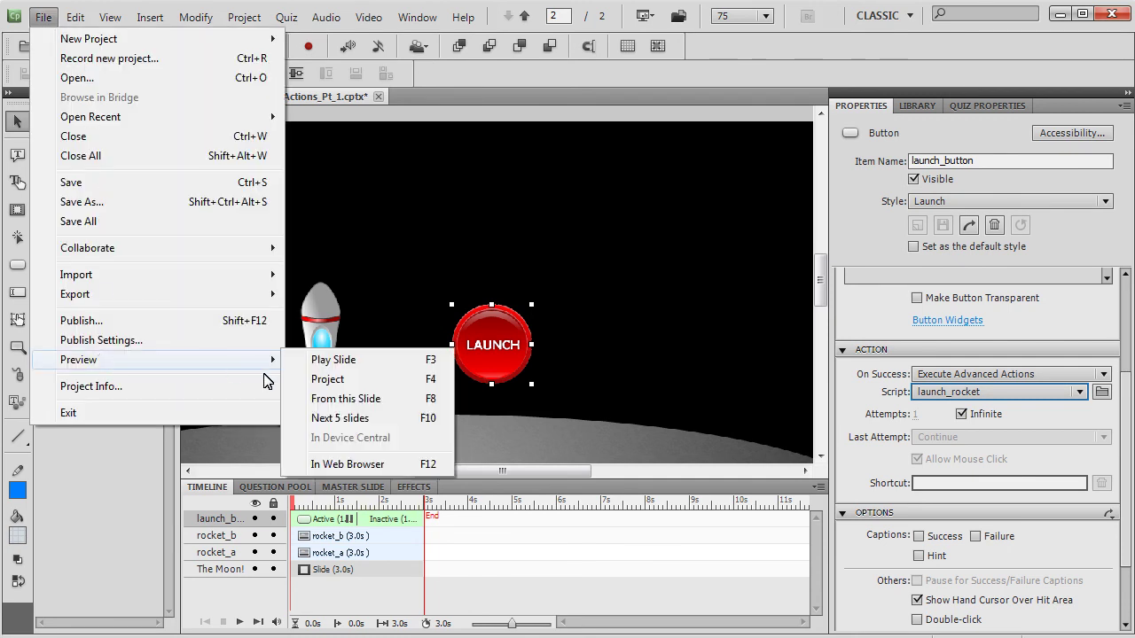
click(339, 456)
Click LAUNCH in the browser preview so the rocket flies off the pad.
click(541, 396)
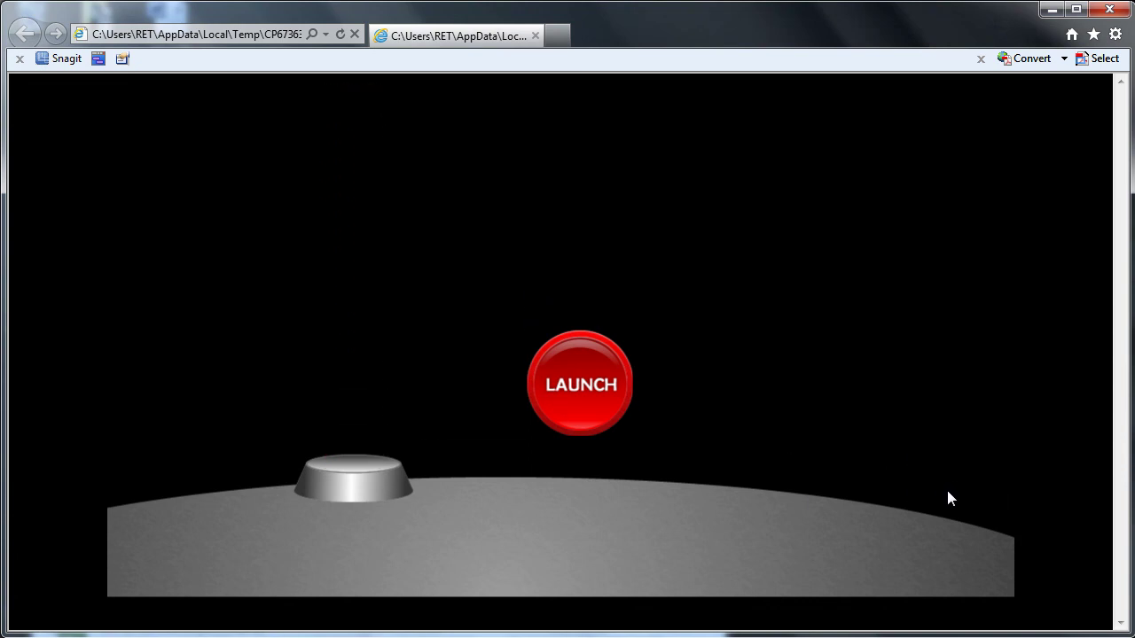